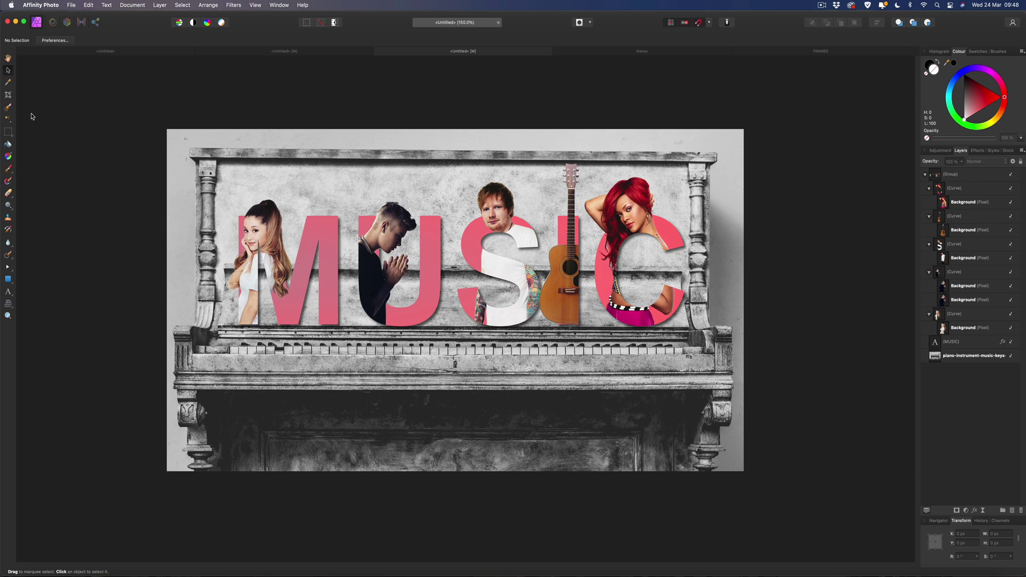
Add large art text reading MUSIC across the page of the blank untitled document.
click(105, 51)
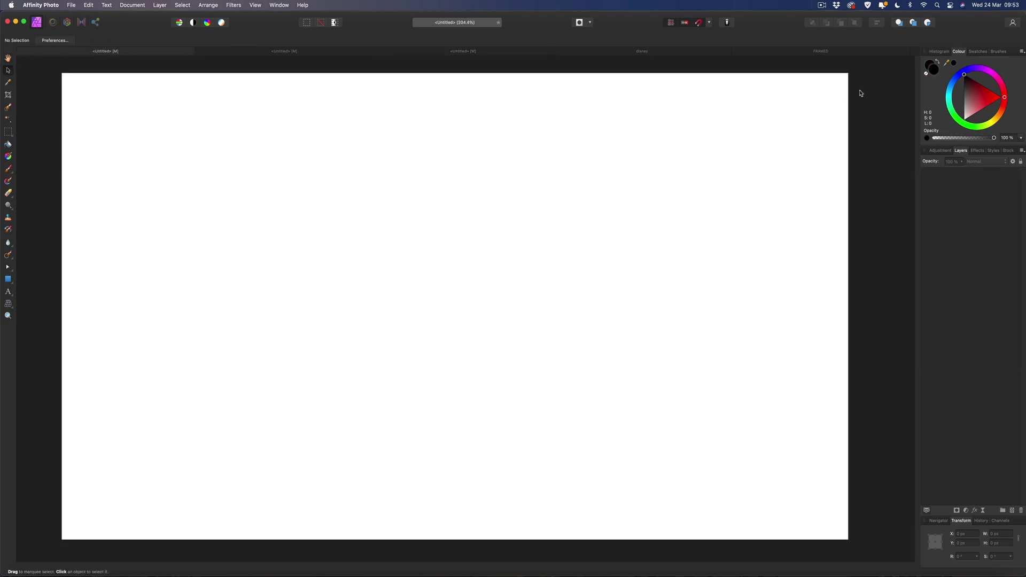
click(9, 291)
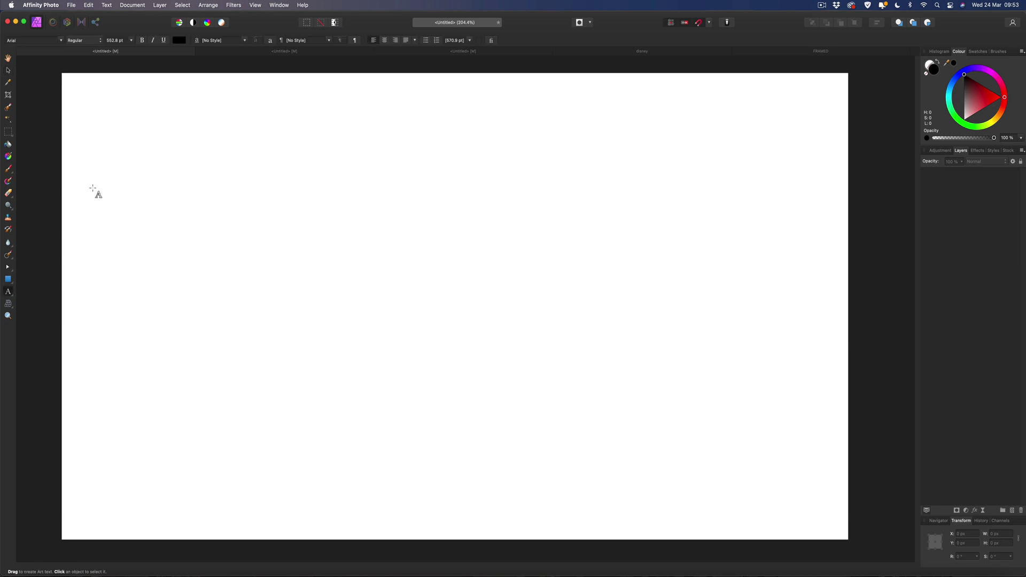
drag(92, 189, 193, 376)
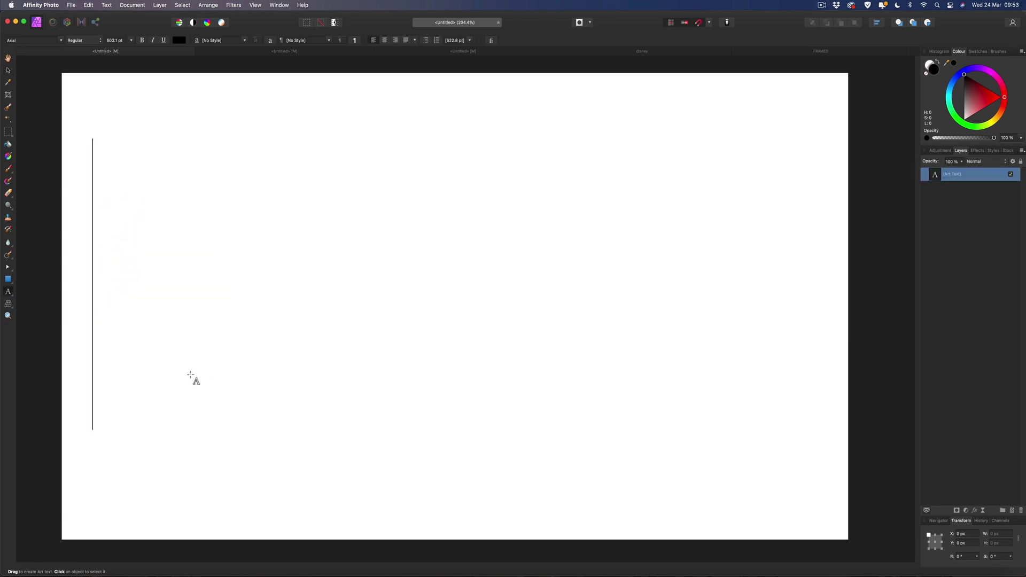
text(MUSIC)
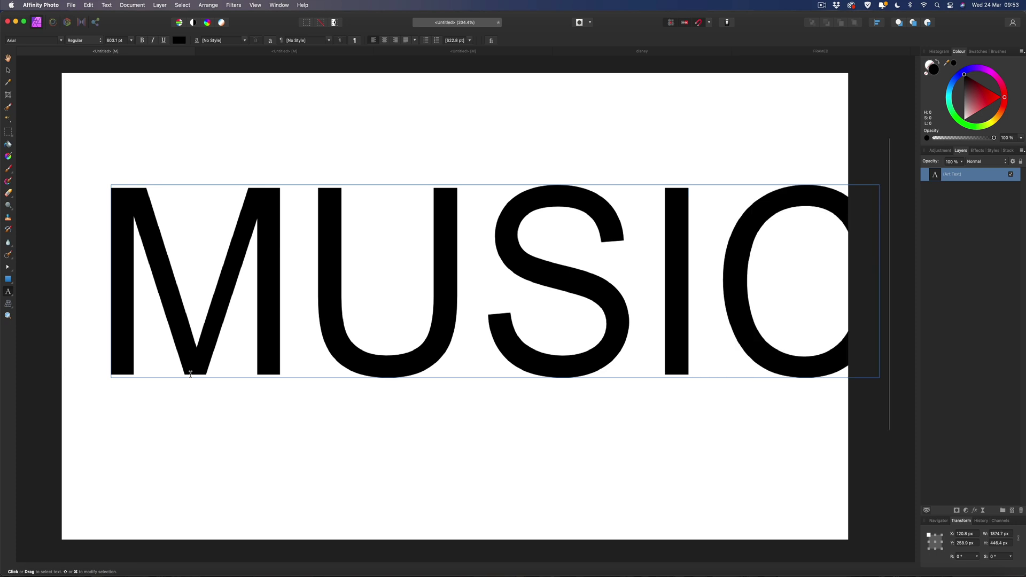
Set the whole MUSIC text to the Bold style of Arial.
key(super+a)
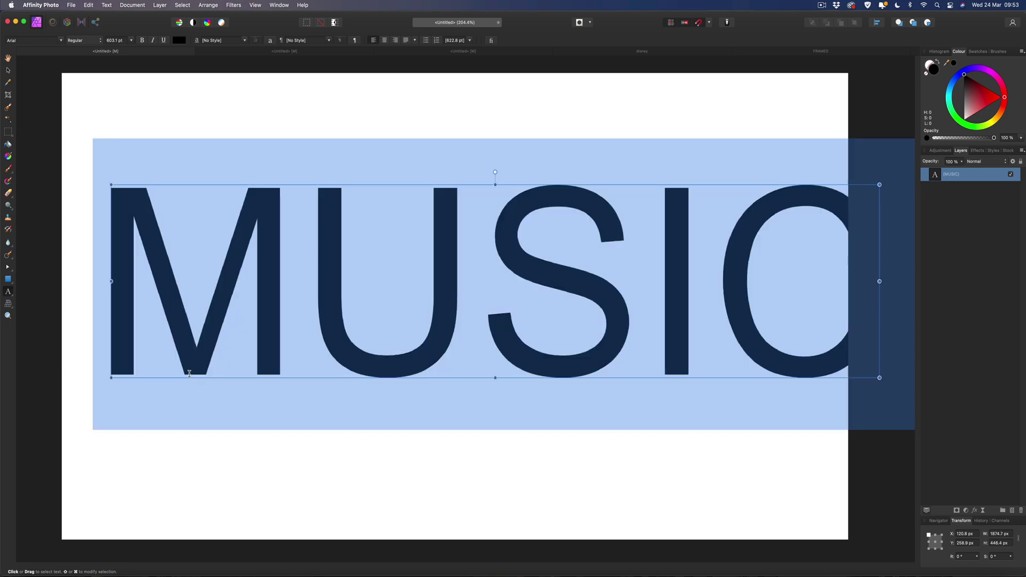
click(93, 42)
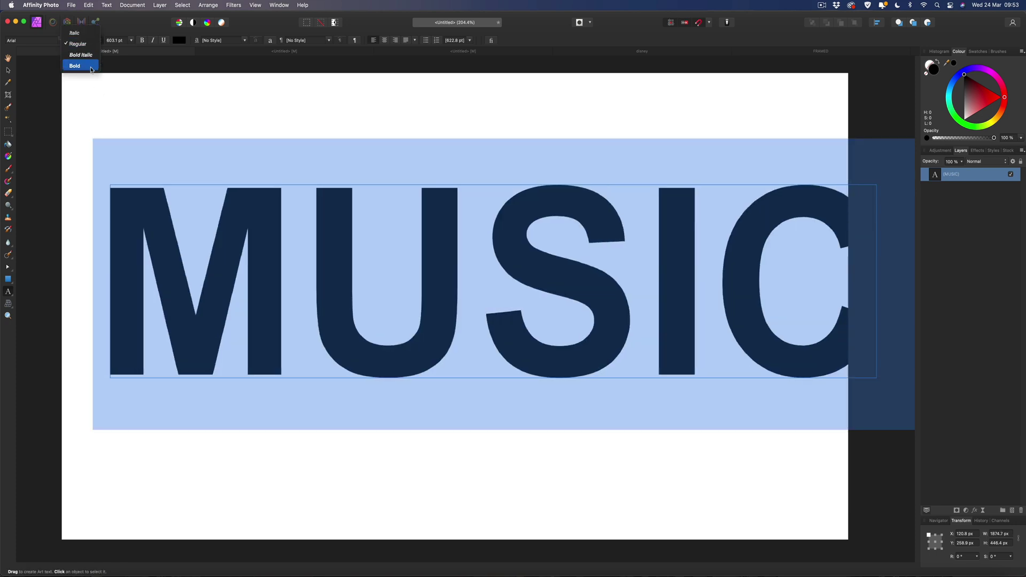
click(91, 69)
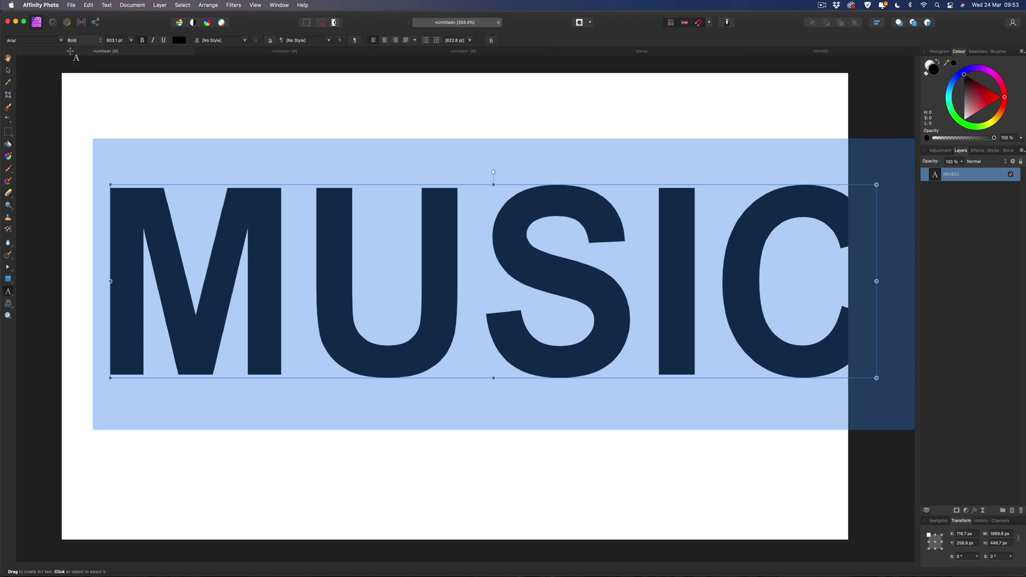
Shrink the MUSIC text to about 1740 px wide, position it fully within the page, and deselect it.
click(8, 70)
drag(110, 184, 164, 198)
drag(377, 263, 312, 284)
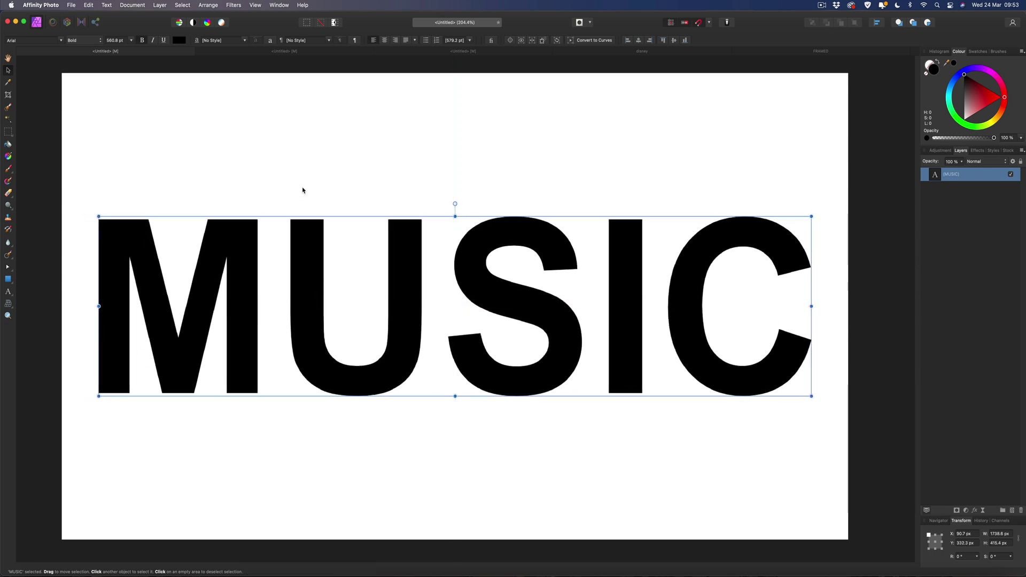
click(300, 160)
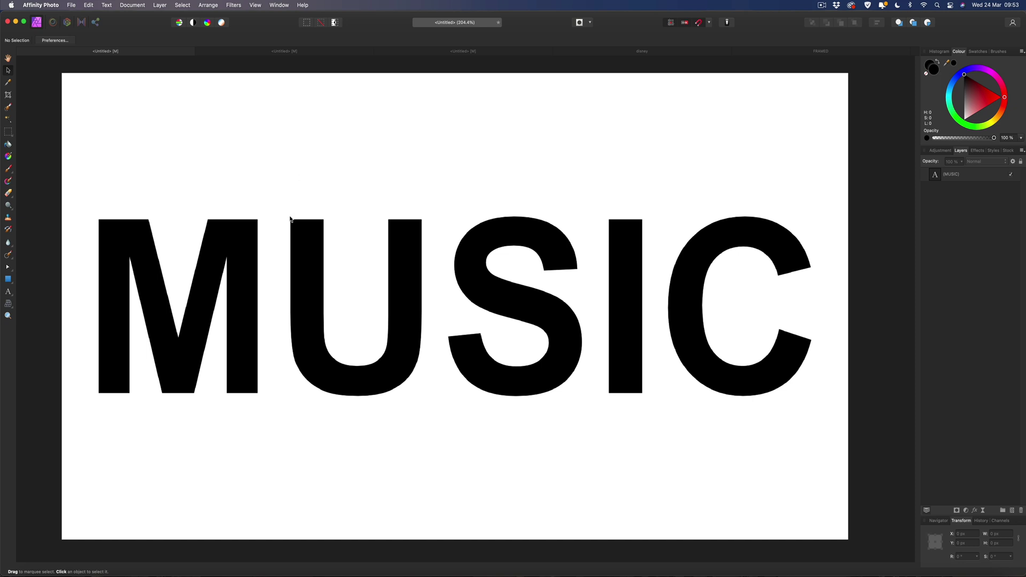
Duplicate the MUSIC text layer and convert the upper copy to curves.
click(950, 173)
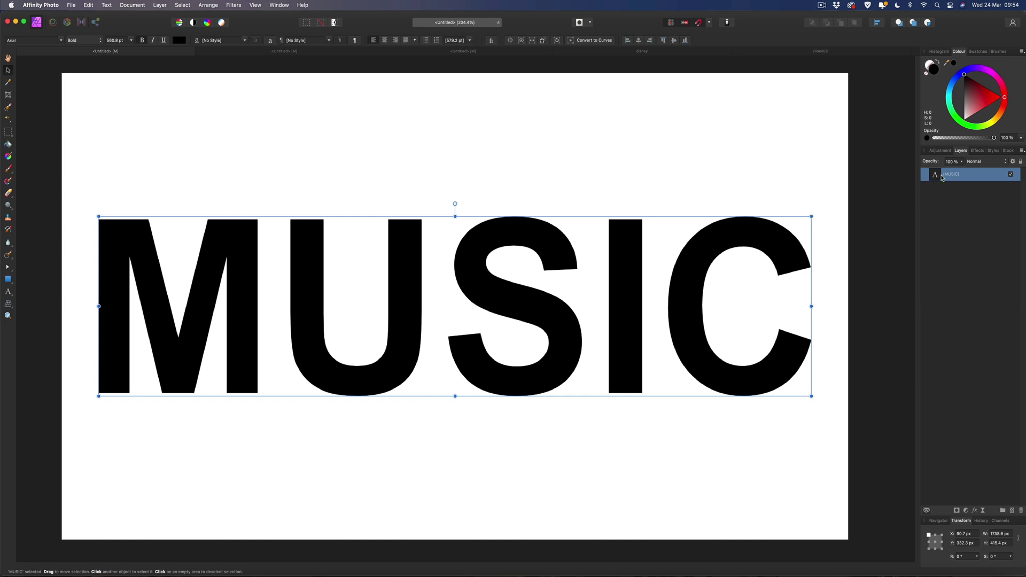
key(super+j)
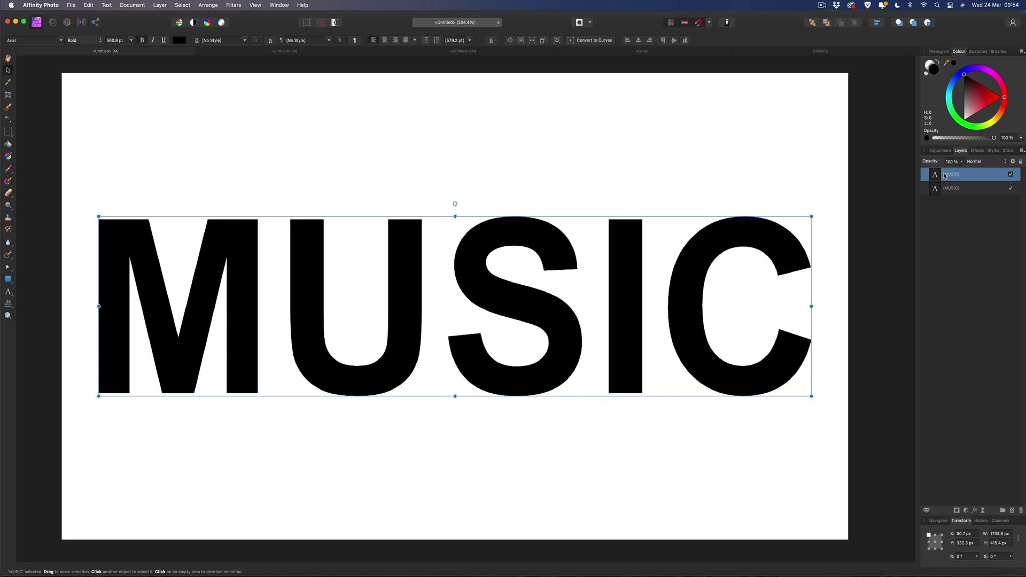
click(593, 43)
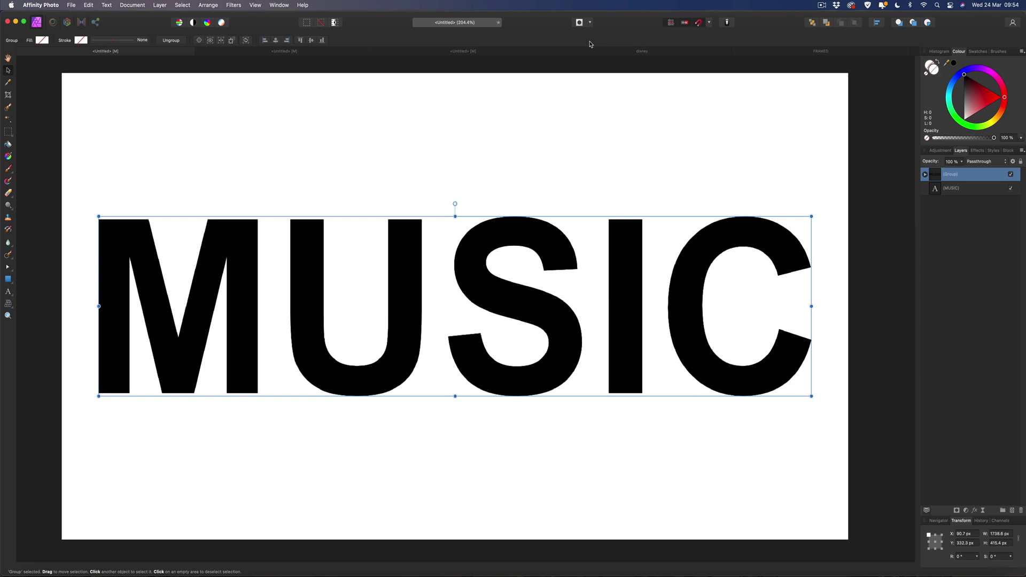
Expand the converted group and check the individual curve layer of each letter.
click(924, 175)
click(960, 189)
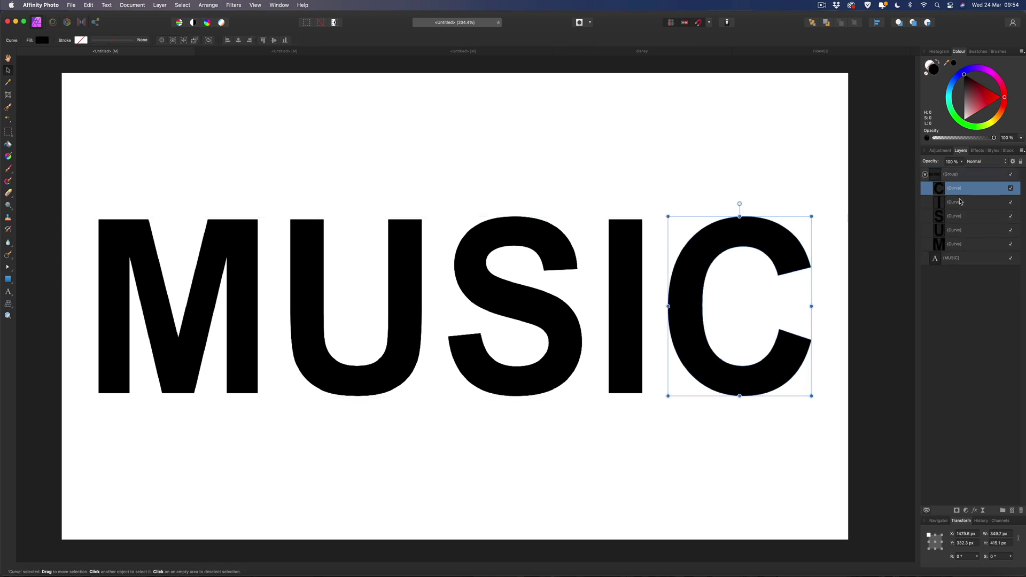
click(960, 202)
click(961, 216)
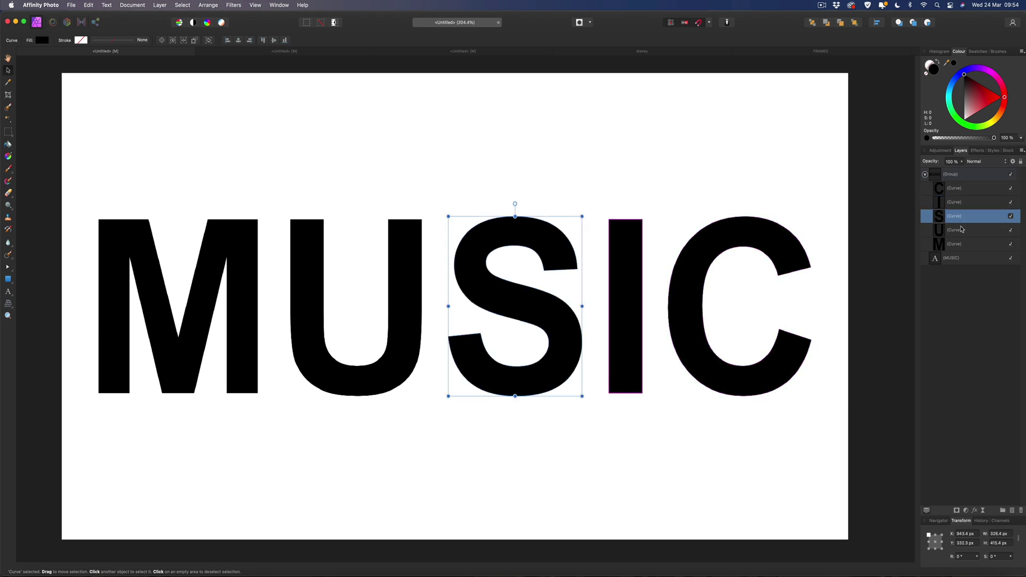
click(963, 231)
click(961, 244)
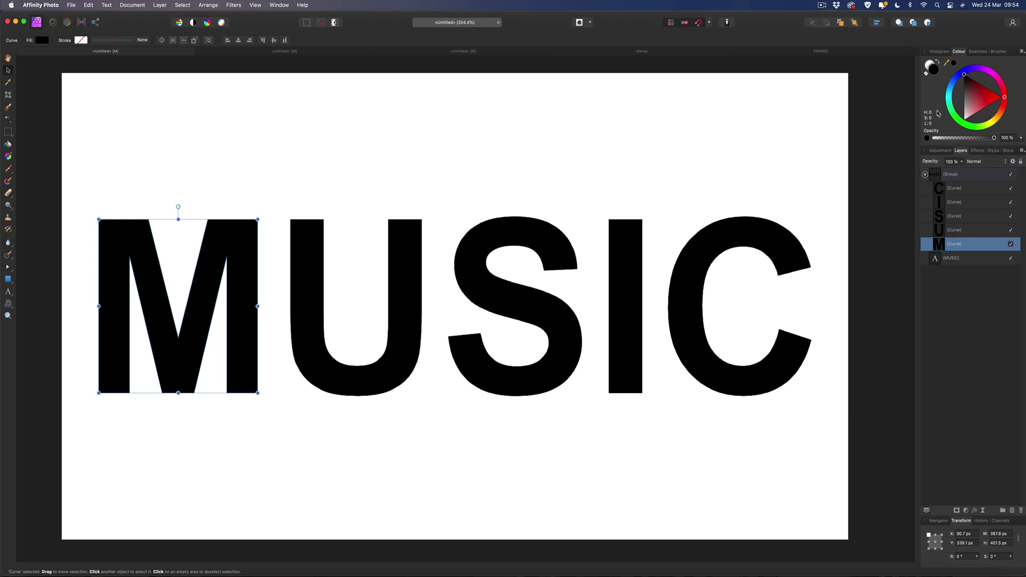
Select all five letter curves in the group and remove their fill.
click(957, 231)
click(960, 245)
shift+click(956, 189)
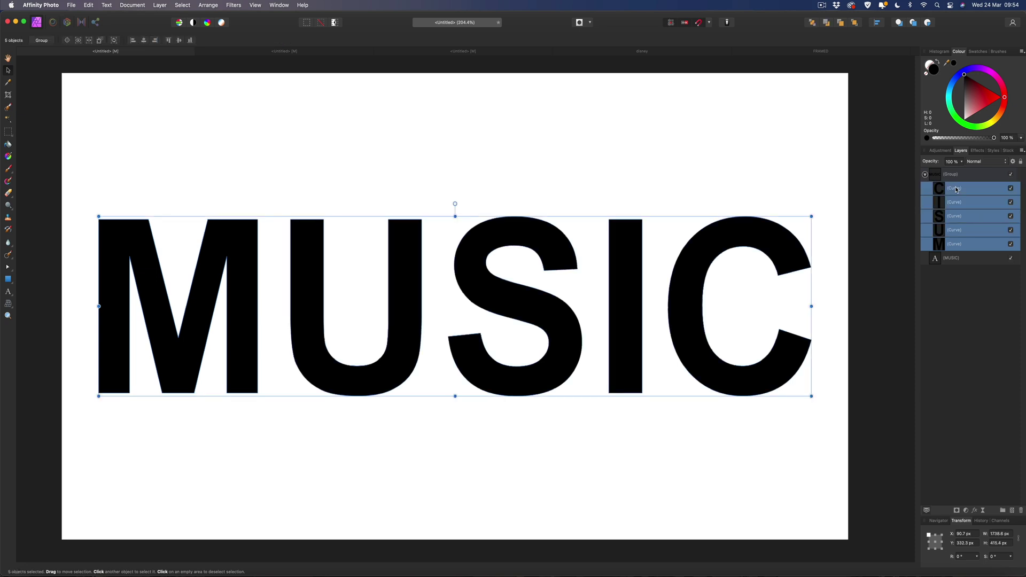
click(927, 75)
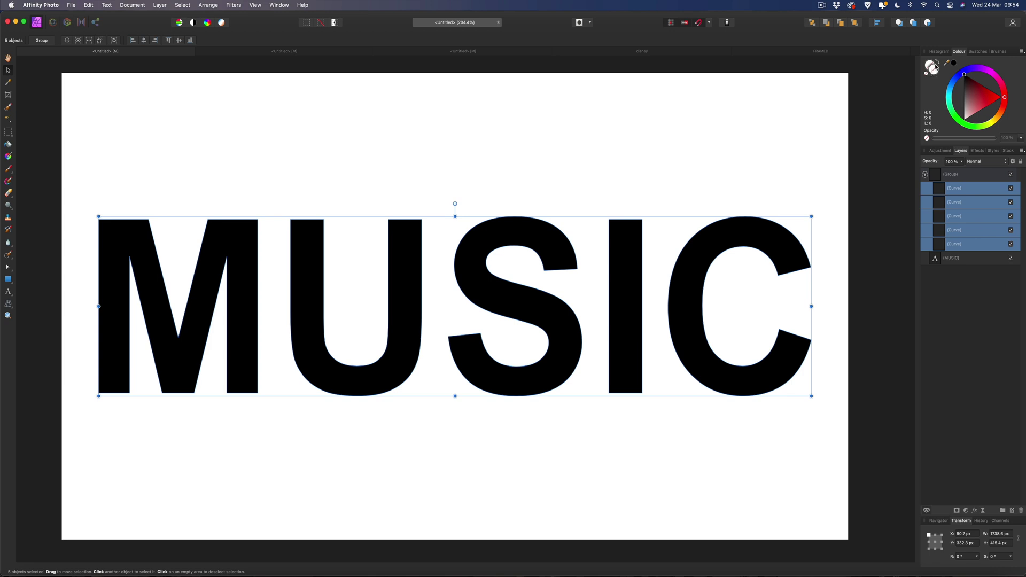
Hide and reshow the MUSIC text layer to check the unfilled curves, leaving the curve group expanded.
click(948, 295)
click(925, 174)
click(1010, 190)
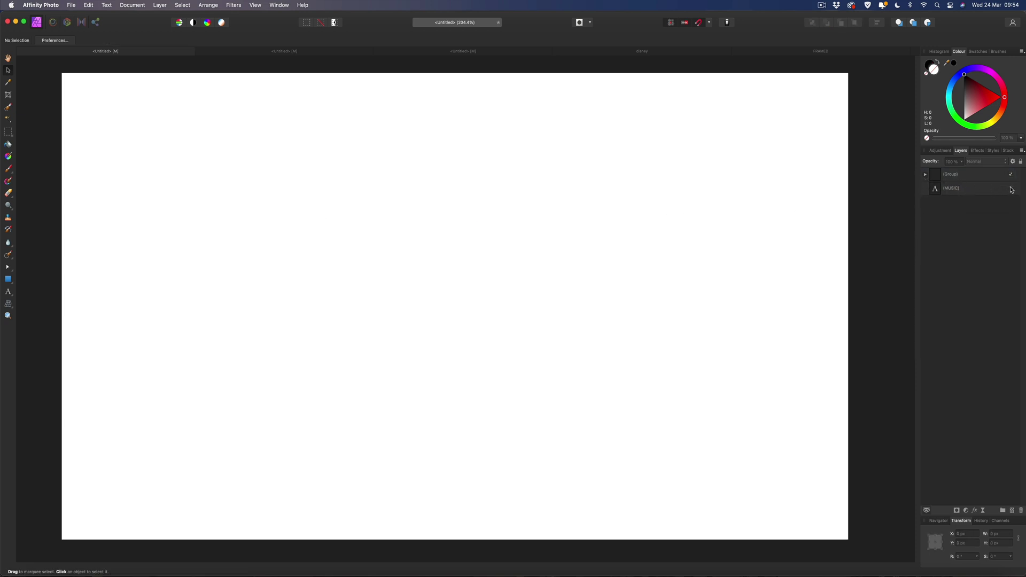
click(1010, 188)
click(925, 175)
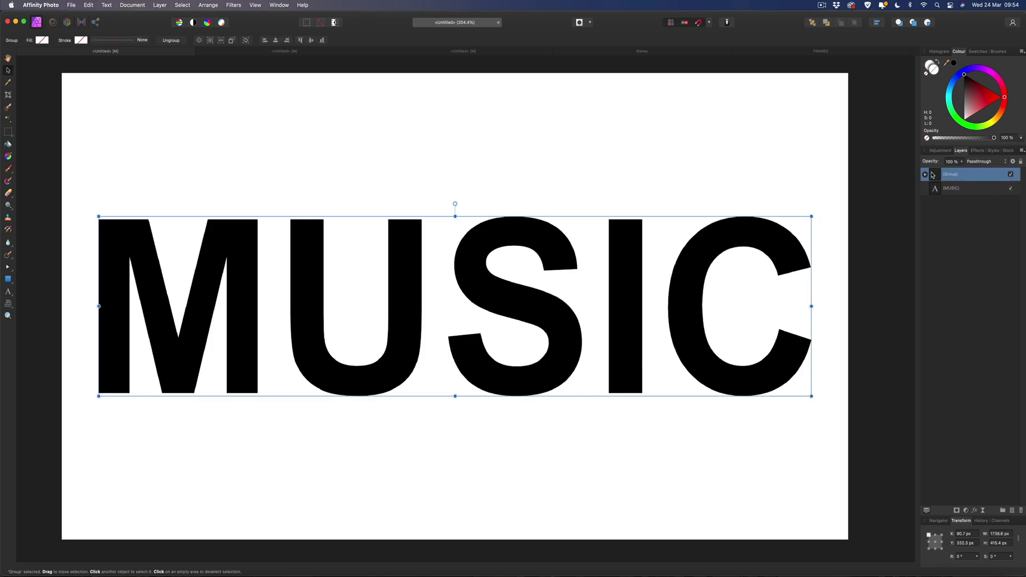
click(925, 175)
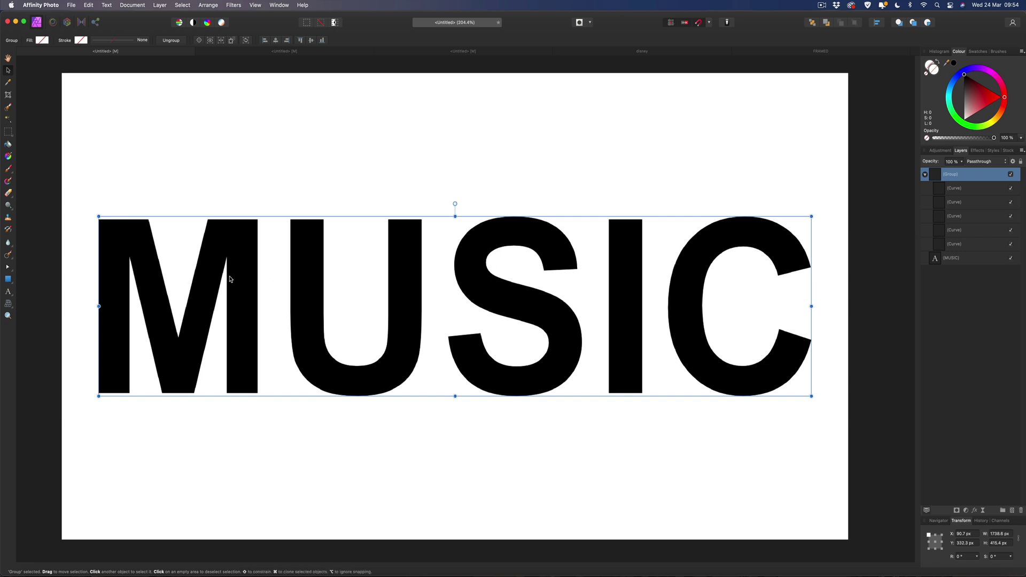
Switch to Safari to view the transparent PNG images on pngwing.com, and return to the MUSIC document in Affinity Photo.
key(super+Tab)
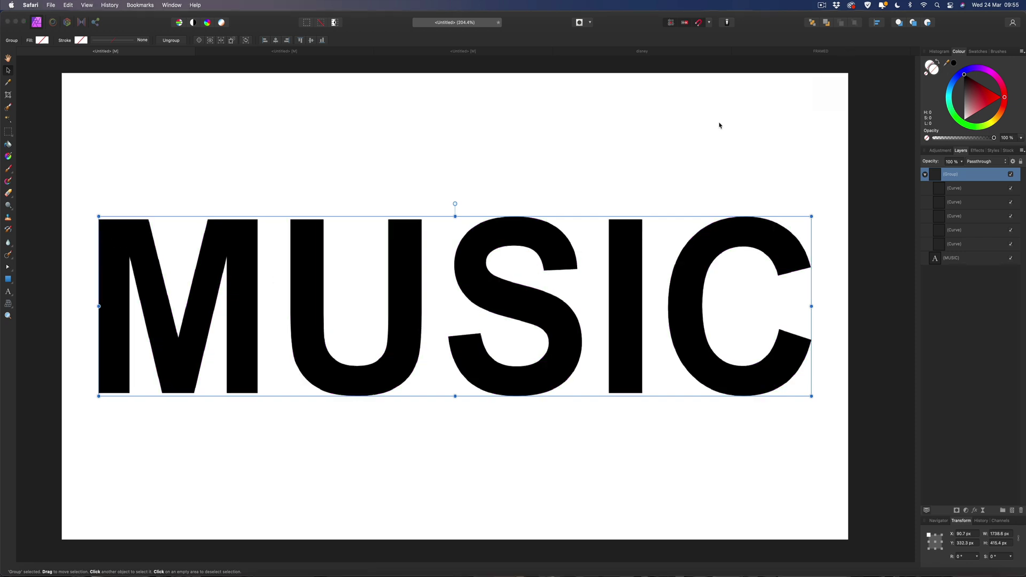
click(80, 574)
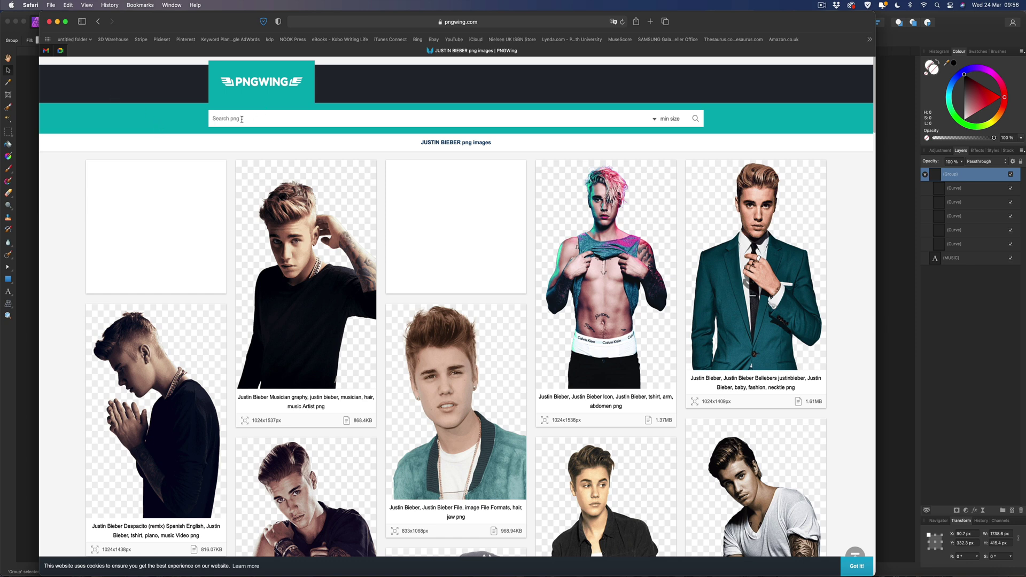
drag(168, 24, 174, 411)
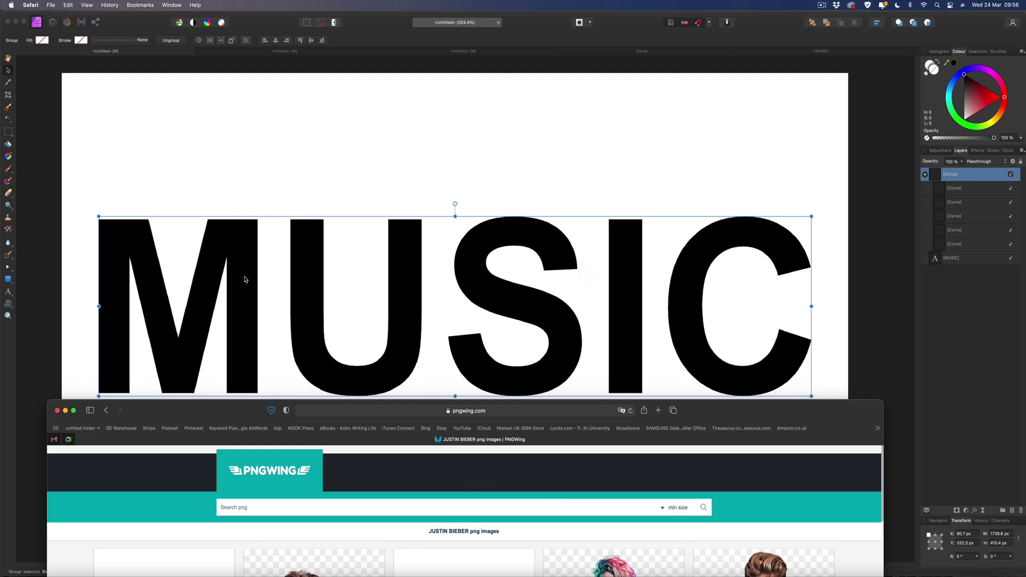
drag(193, 407, 204, 75)
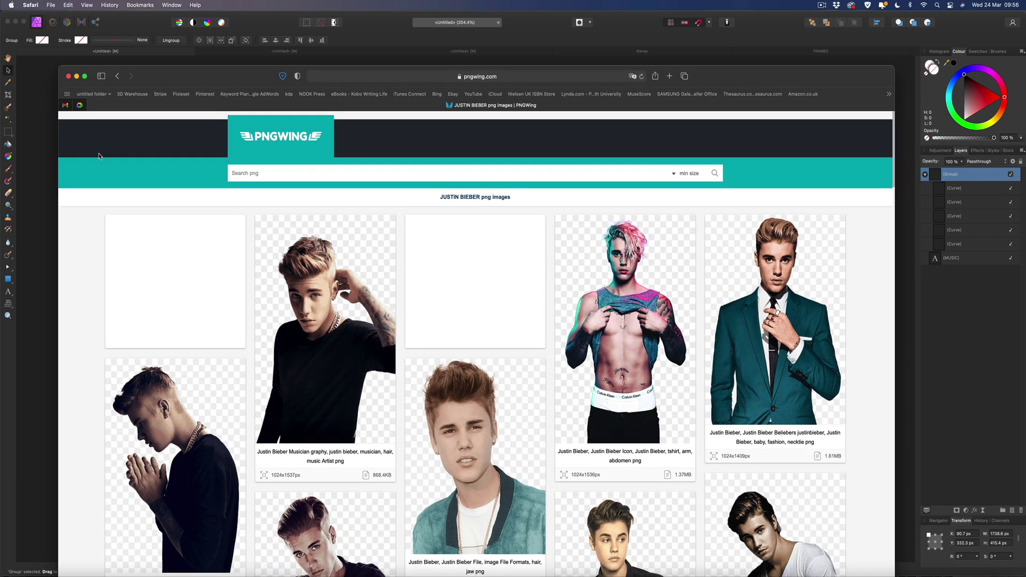
click(43, 147)
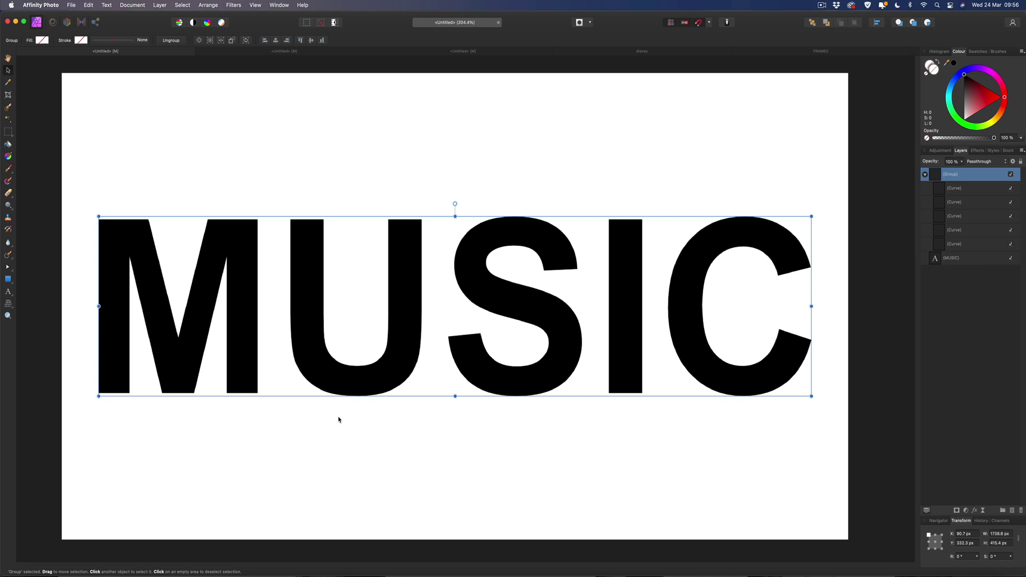
click(149, 140)
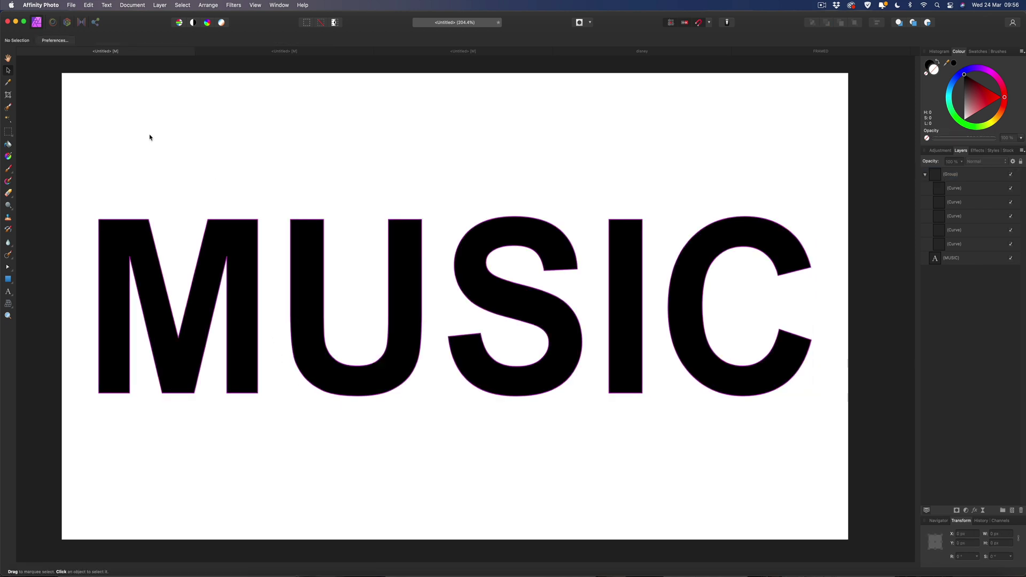
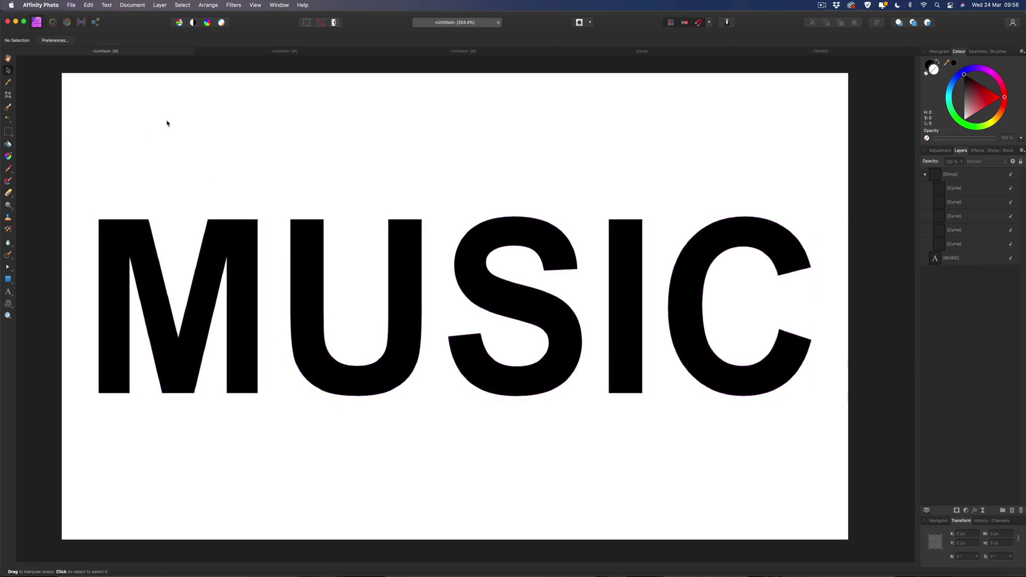
Copy the cutout of the woman in the white dress into the MUSIC document and place it over the M's left half, about 260 px wide.
click(245, 53)
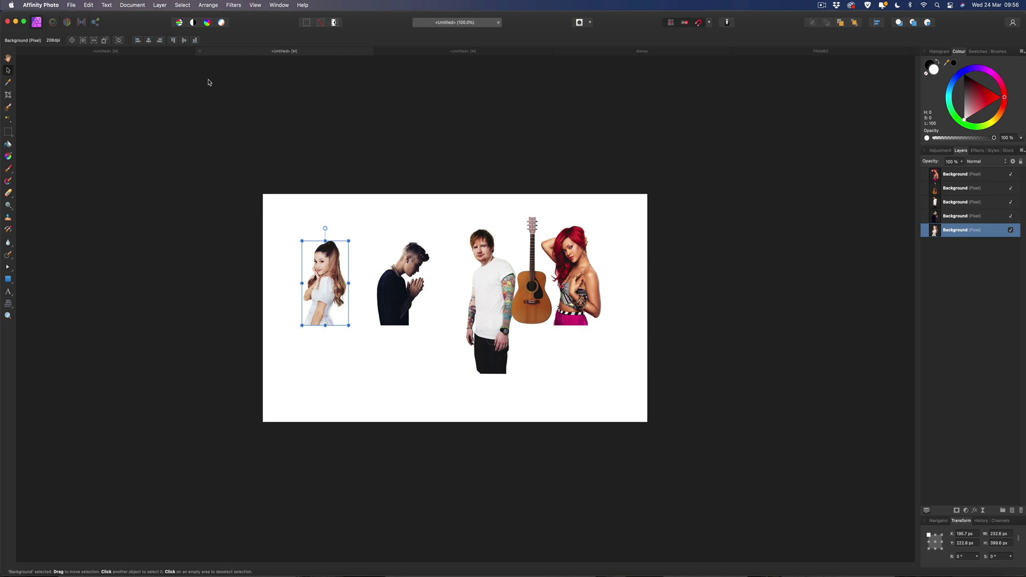
click(187, 100)
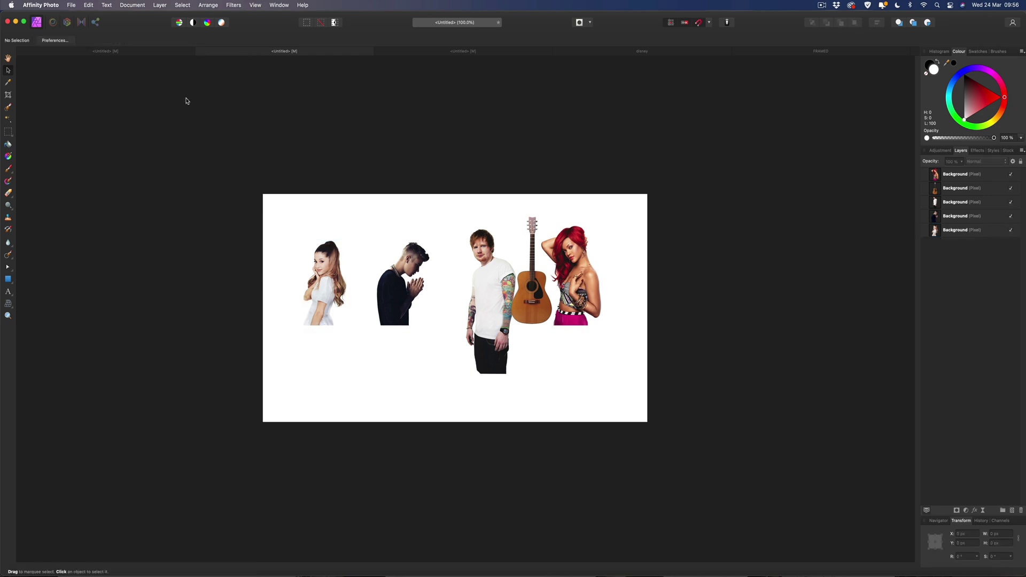
click(330, 283)
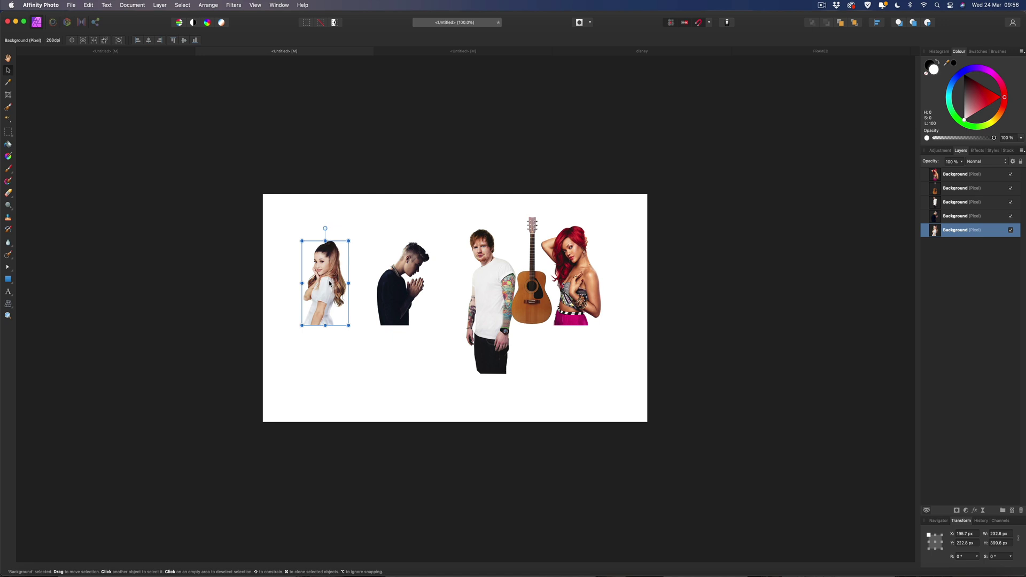
click(146, 52)
key(super+v)
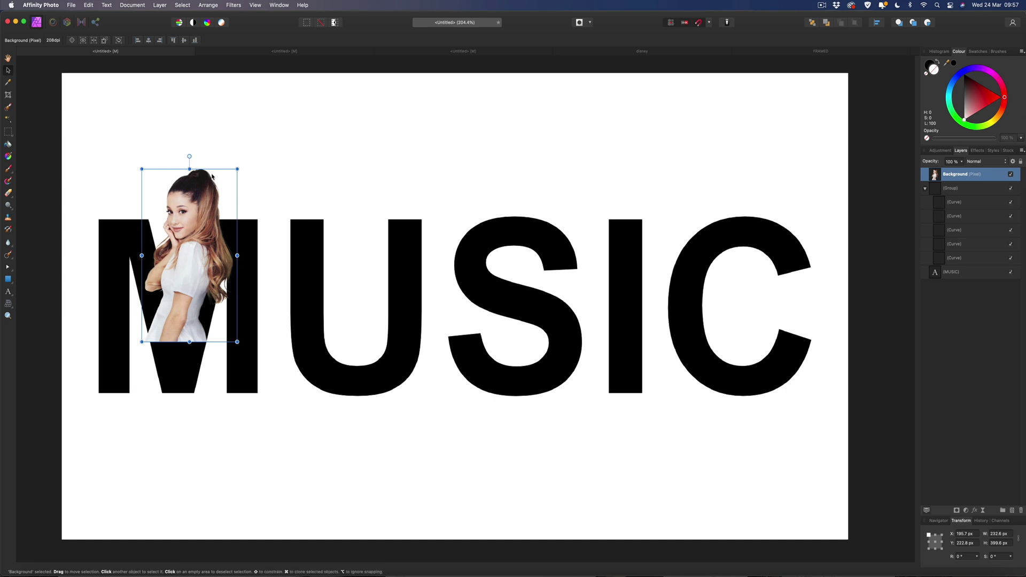
drag(204, 183, 143, 235)
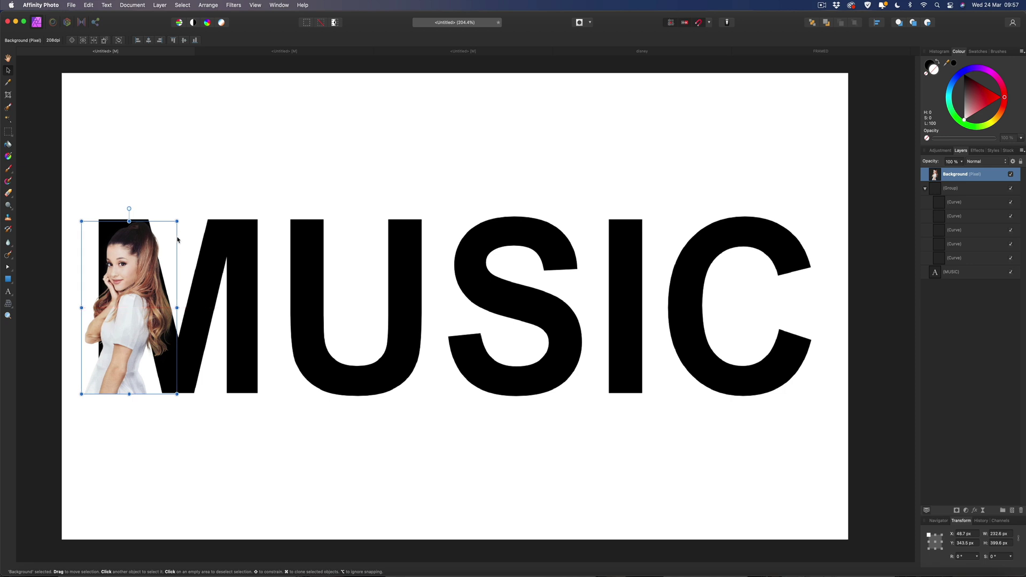
drag(178, 221, 188, 202)
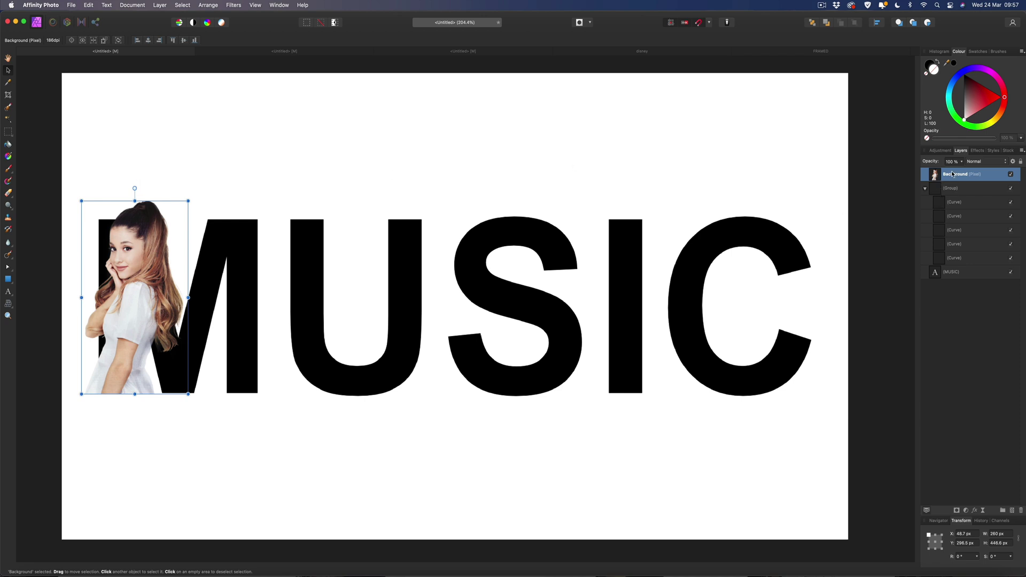
Go through the letter curves in the group from M to C to identify which layer belongs to each letter.
click(955, 258)
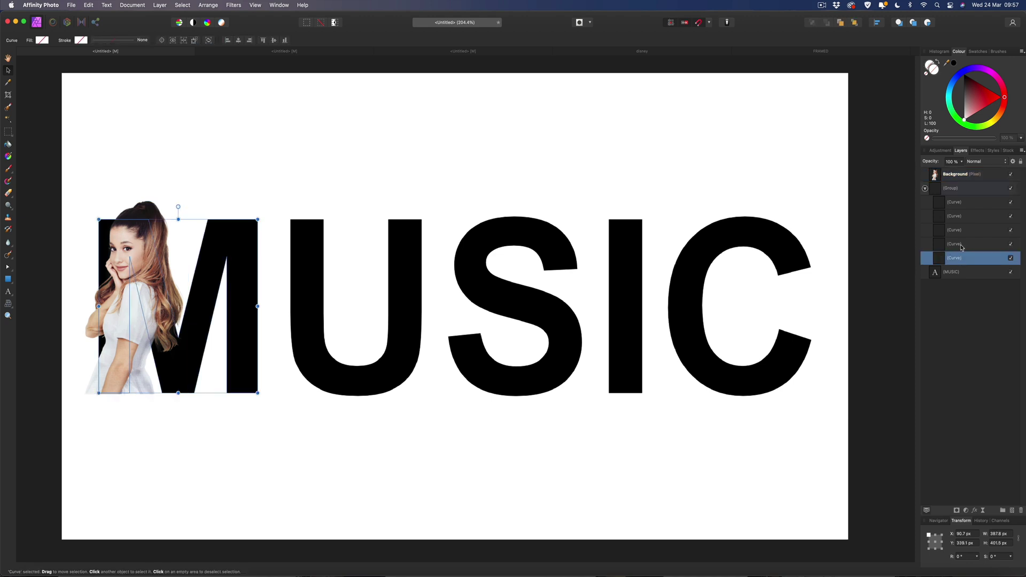
key(Up)
key(Up)
key(Up)
key(Up)
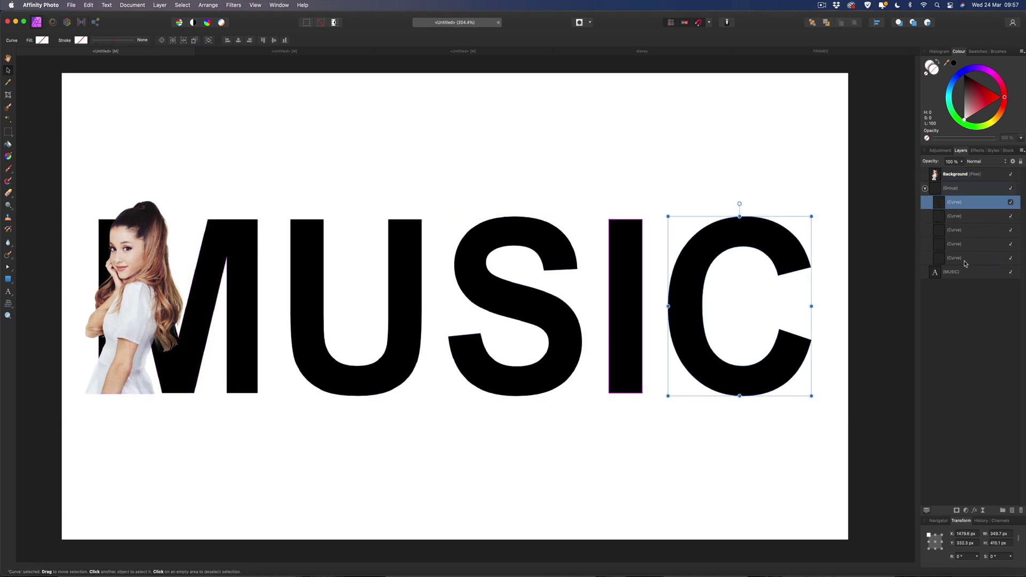
Rename the first two letter curves in the group as M and U.
click(955, 258)
double_click(956, 258)
text(M)
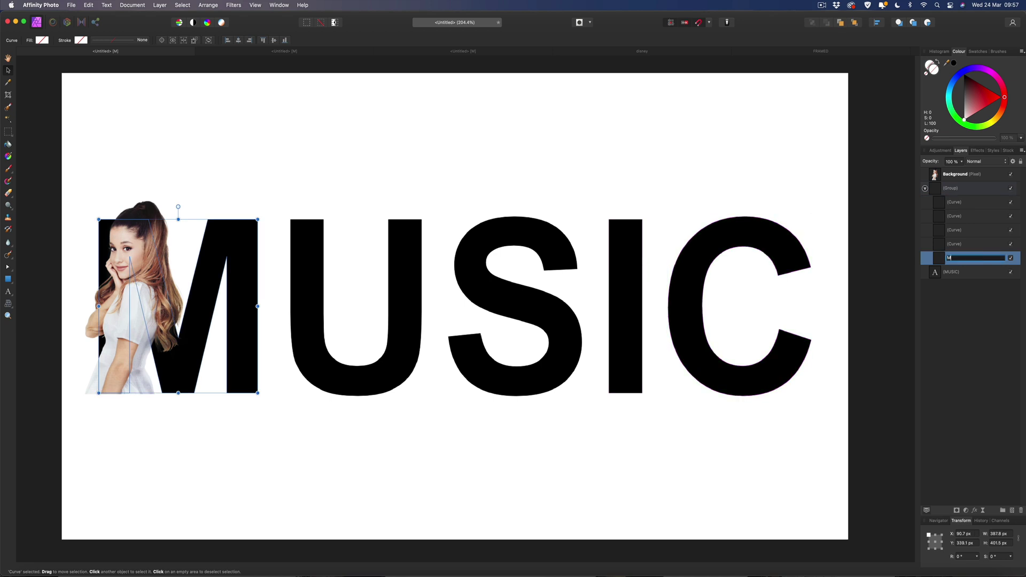
click(966, 246)
key(super+alt+0)
key(u)
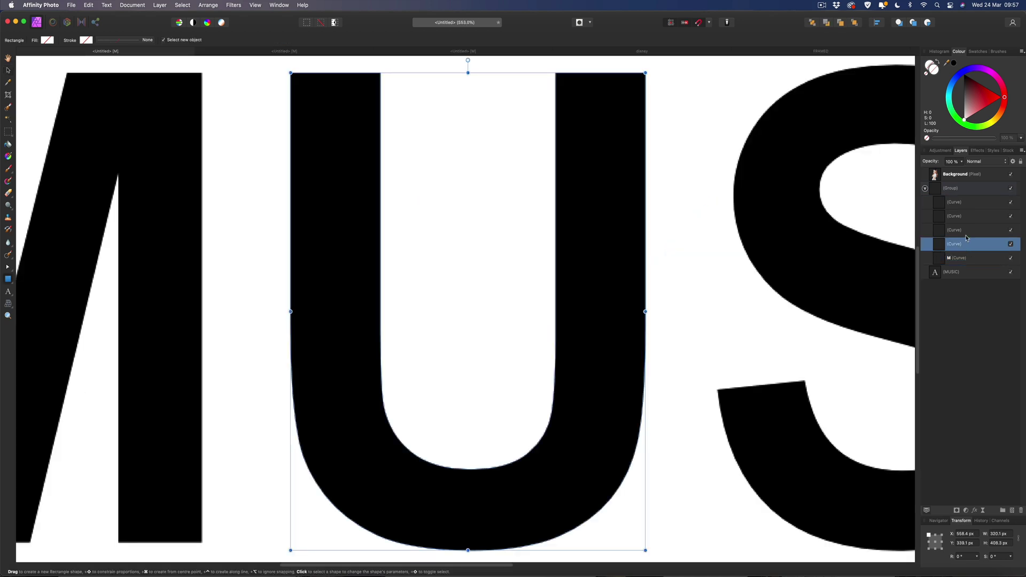
double_click(962, 243)
text(U)
key(Return)
Rename the remaining three letter curves in the group as S, I and C.
double_click(962, 231)
text(S)
double_click(961, 216)
text(I)
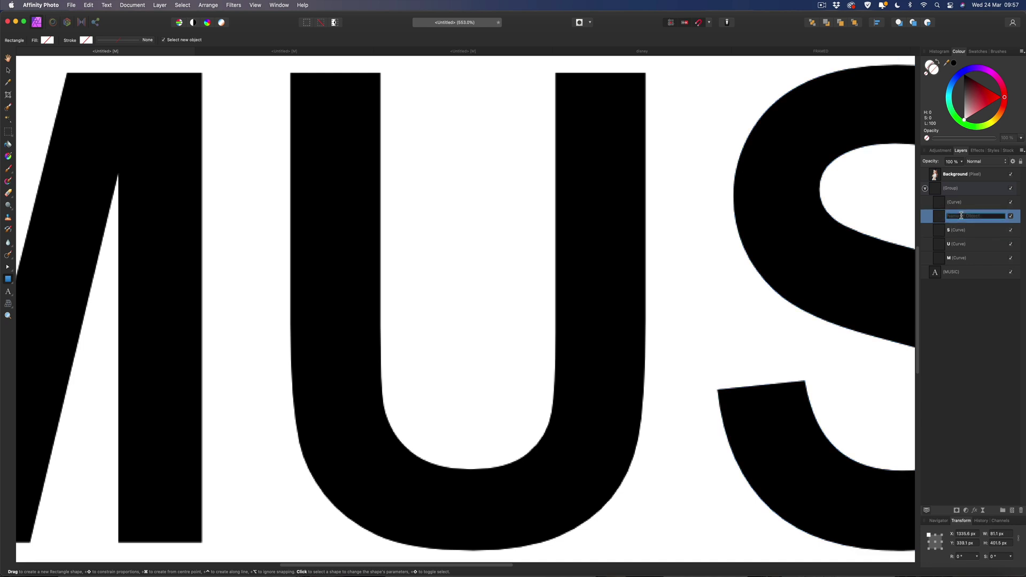
double_click(961, 202)
text(C)
key(Return)
key(super+0)
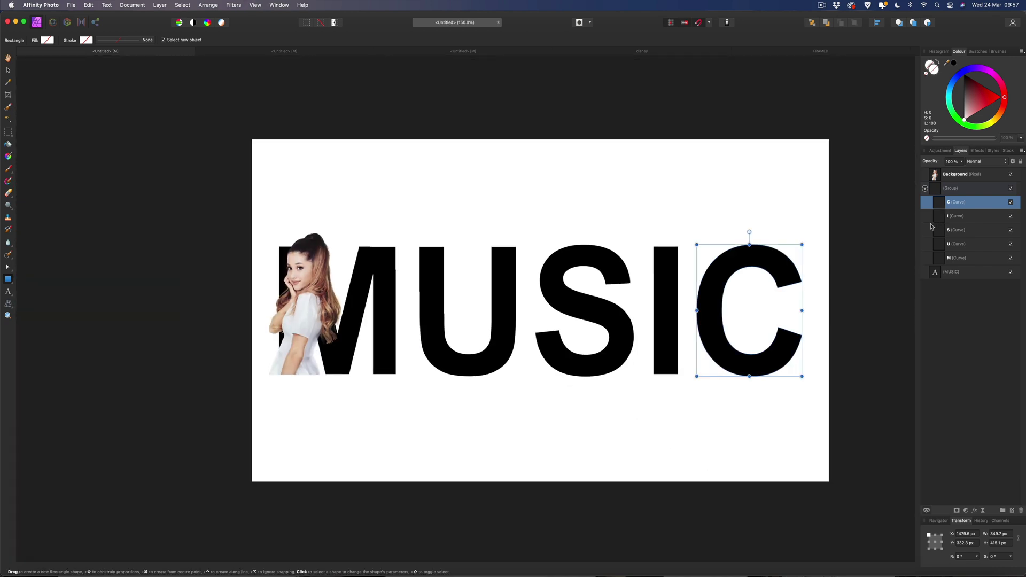
Clip the woman's photo inside the M curve and pull the M's left-stem nodes outward to expose her head, hair and elbow.
click(944, 175)
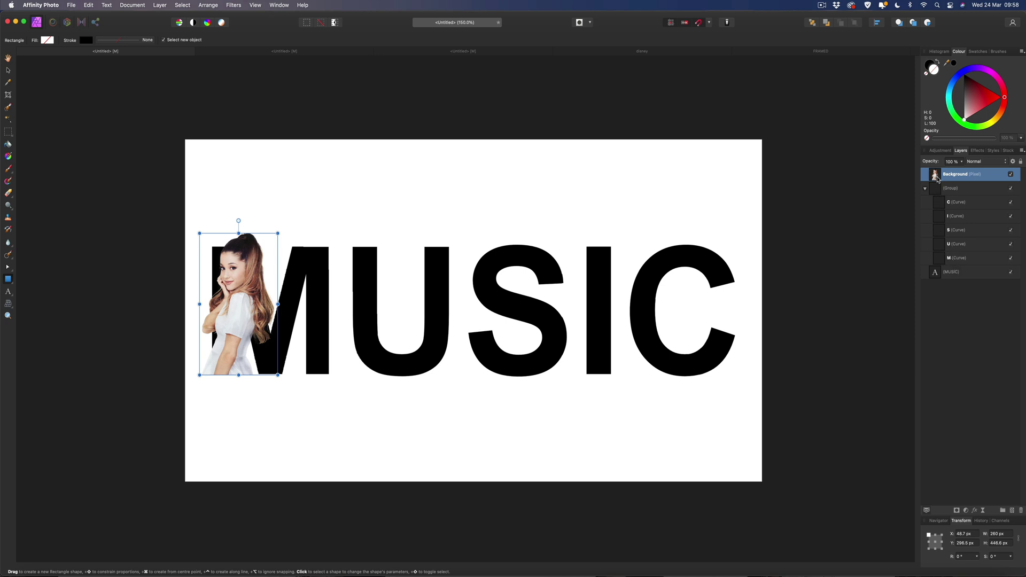
drag(935, 175, 959, 267)
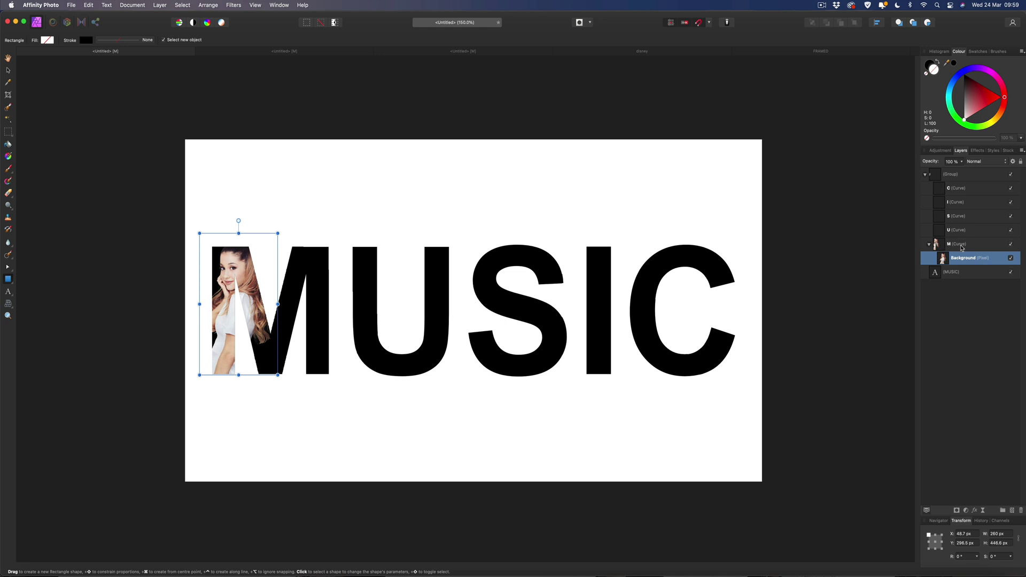
click(950, 247)
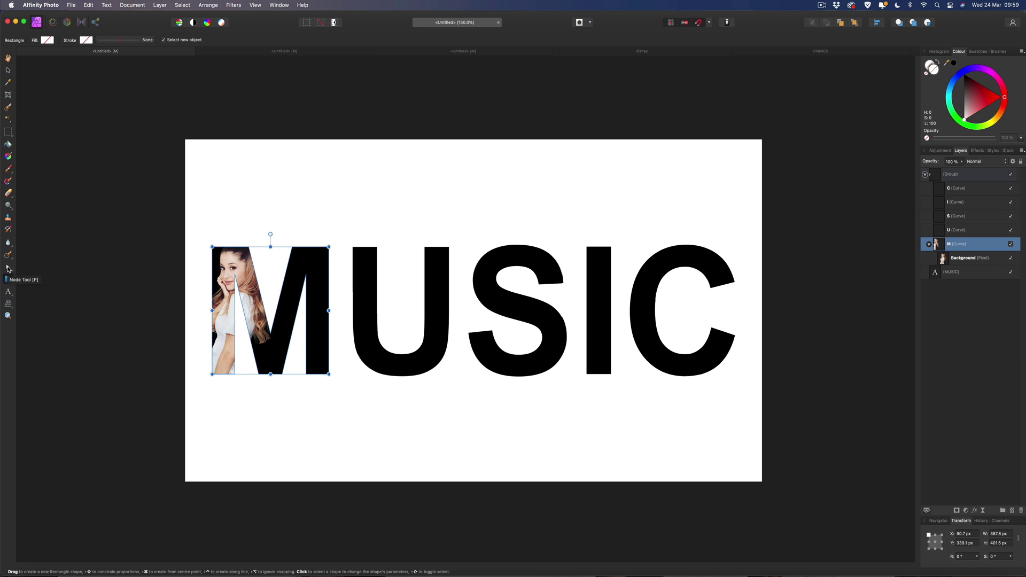
click(8, 268)
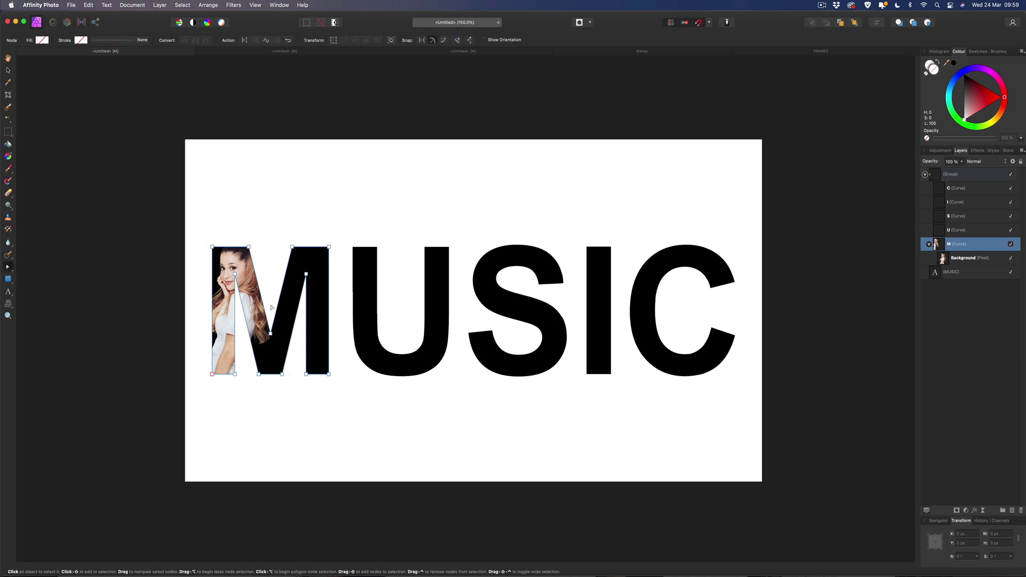
click(213, 340)
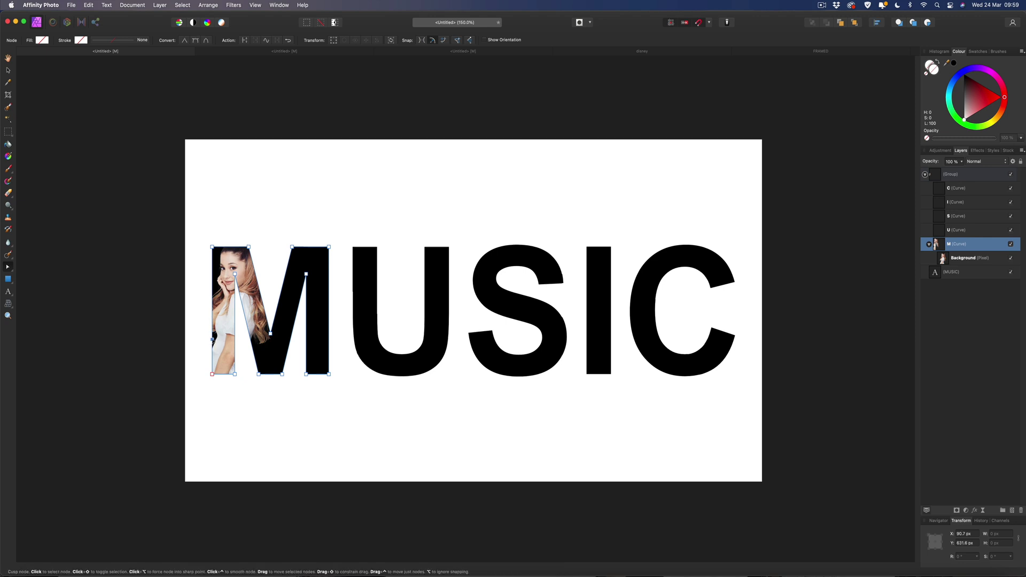
drag(212, 248, 128, 315)
click(212, 267)
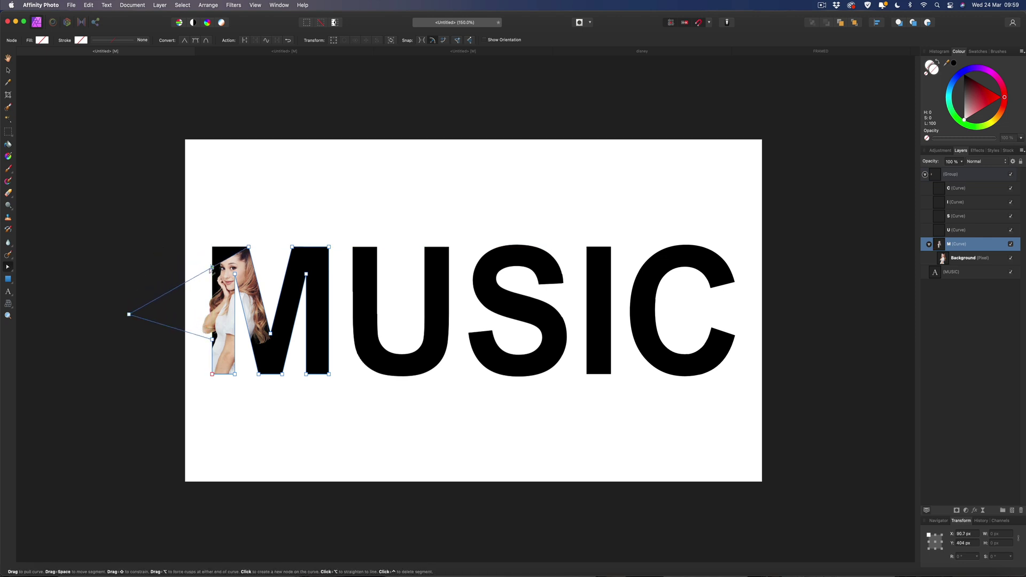
drag(212, 267, 200, 218)
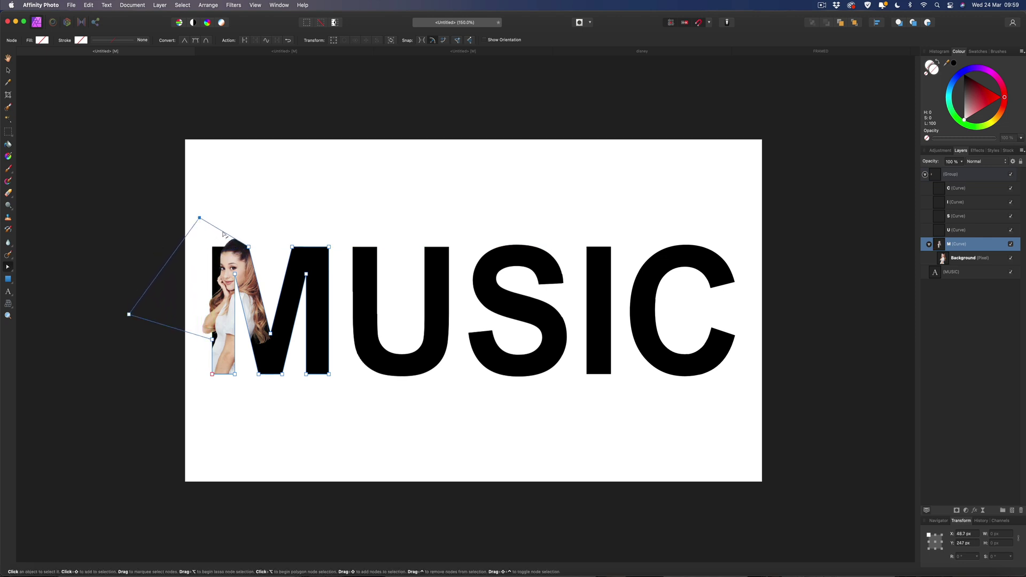
drag(249, 247, 295, 241)
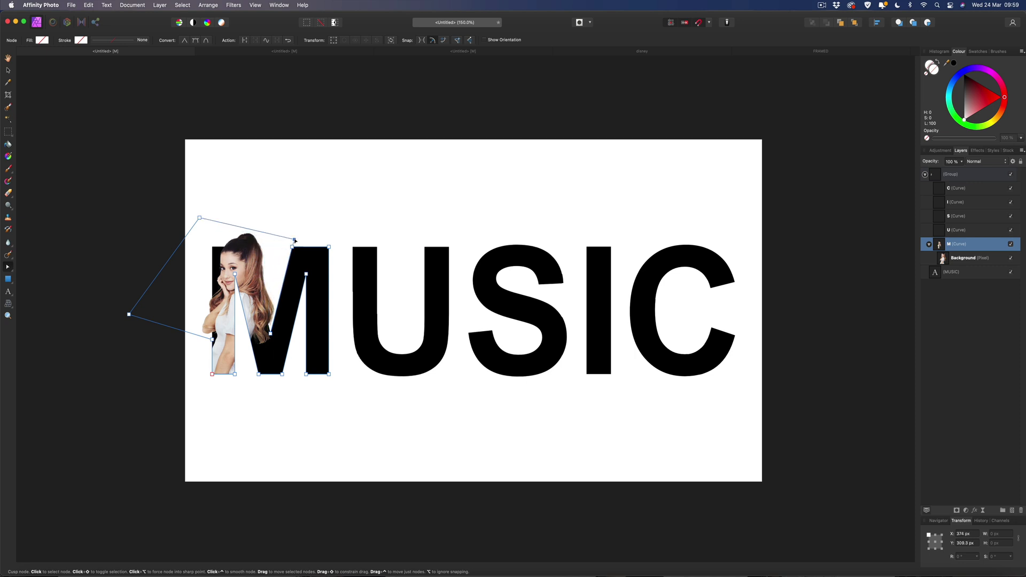
click(243, 214)
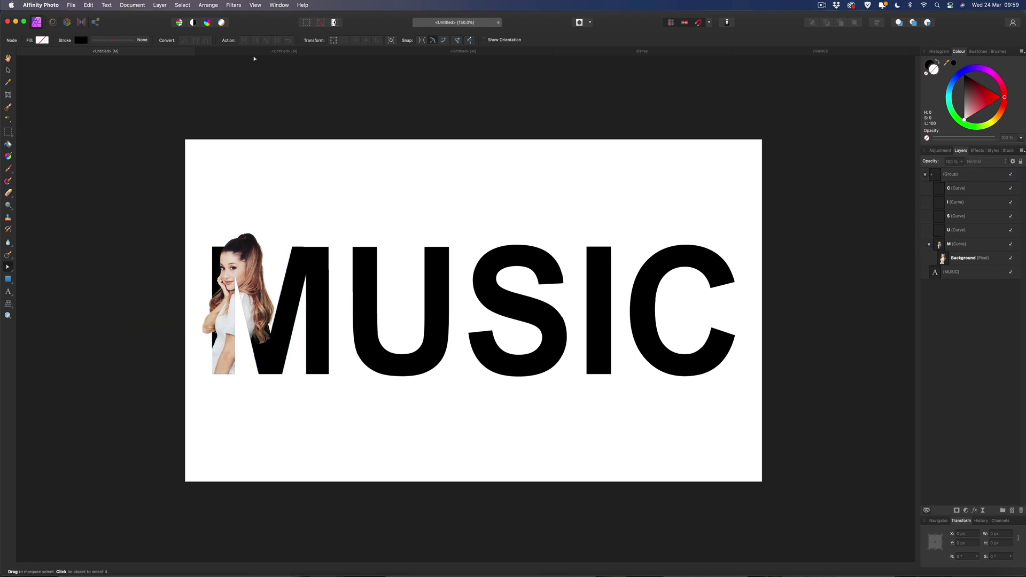
key(super+plus)
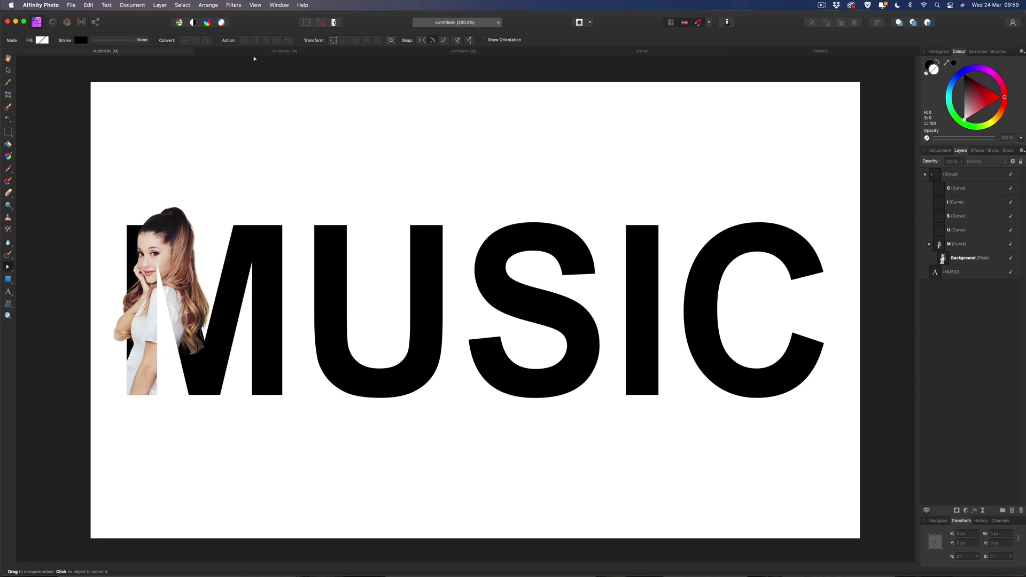
Copy the cutout of the man with praying hands into the MUSIC document and place it over the U's left stem.
click(251, 52)
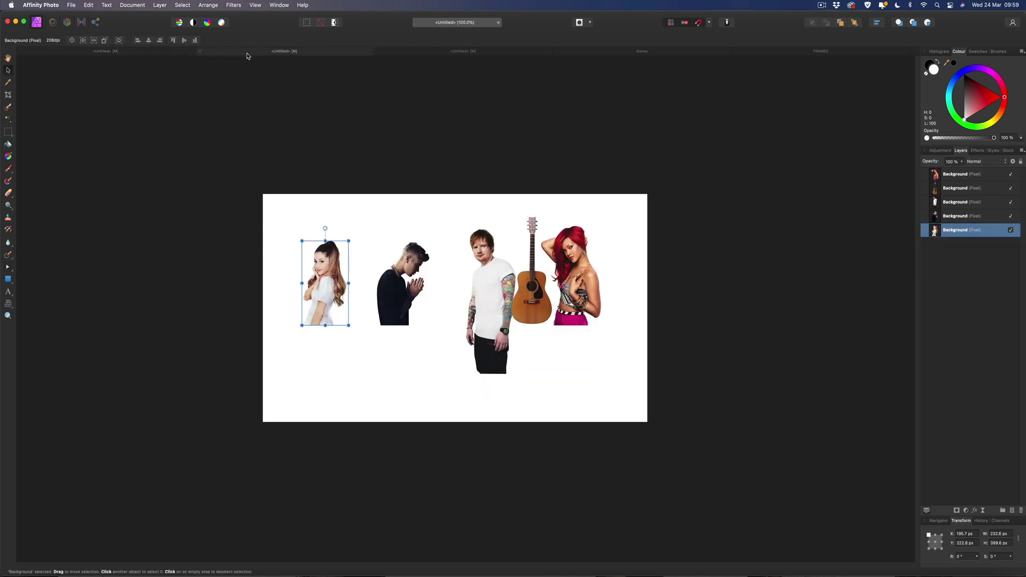
click(396, 283)
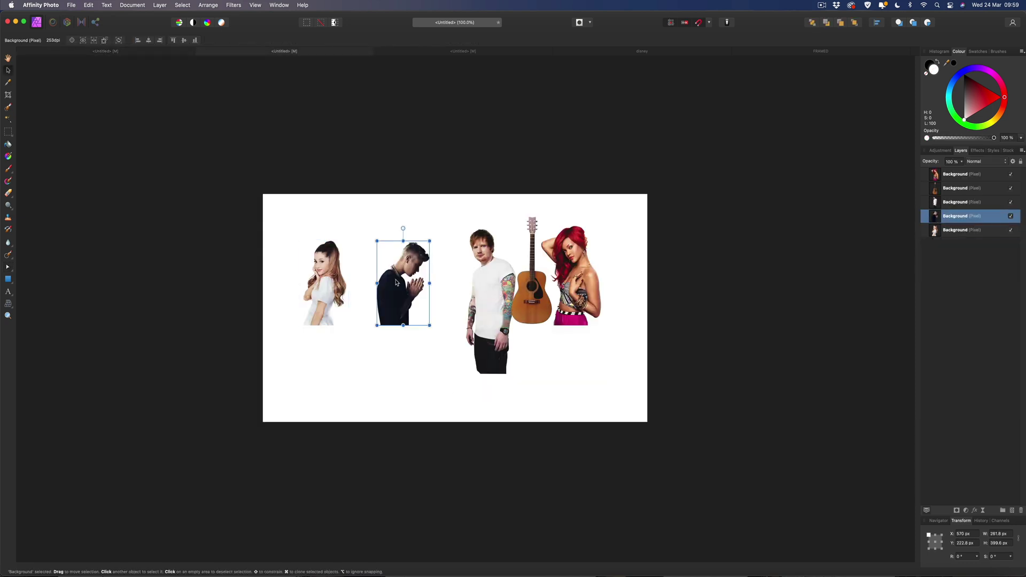
key(super+c)
click(166, 53)
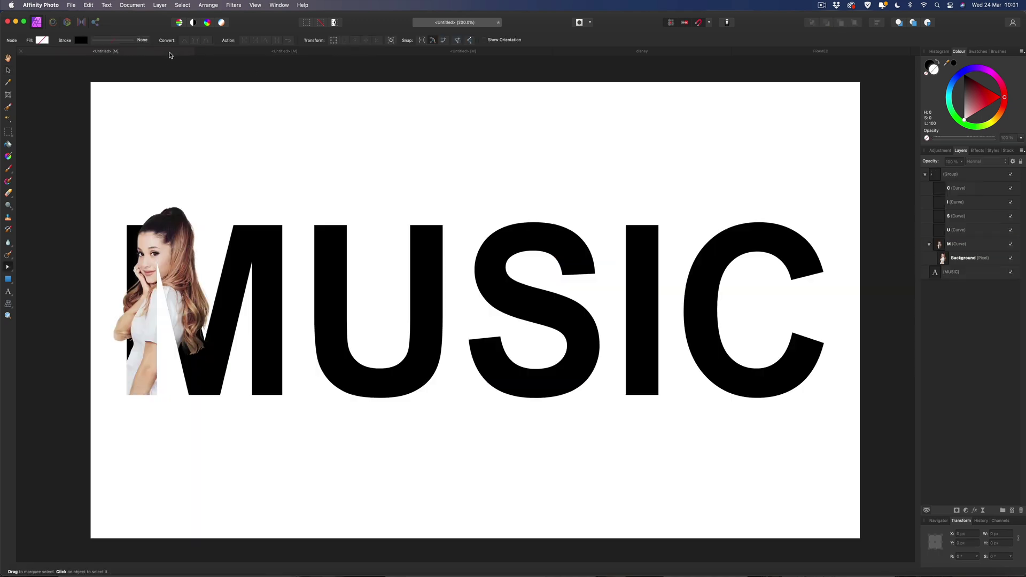
key(super+v)
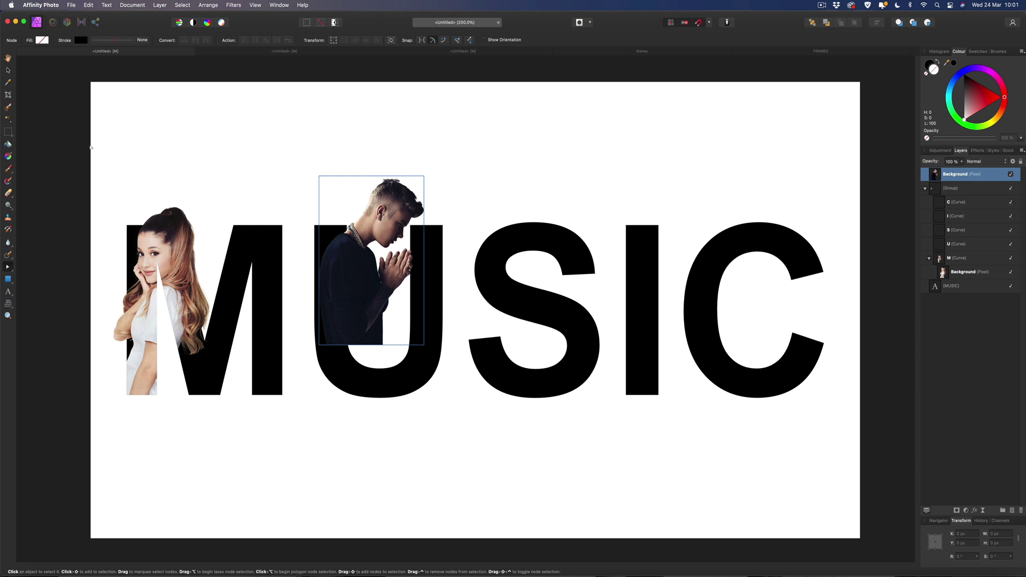
click(7, 70)
drag(381, 224, 347, 256)
mouse_move(344, 337)
mouse_down()
mouse_move(338, 321)
mouse_move(341, 335)
mouse_up()
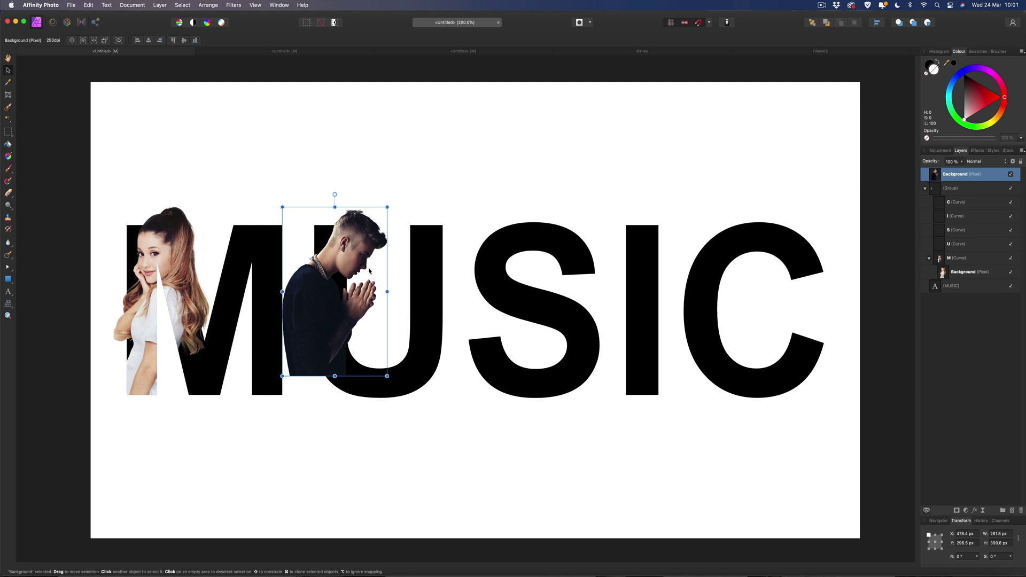
Clip the praying man's photo inside the U curve and reshape the left stem's outline to expose his head and hands.
drag(935, 175, 964, 250)
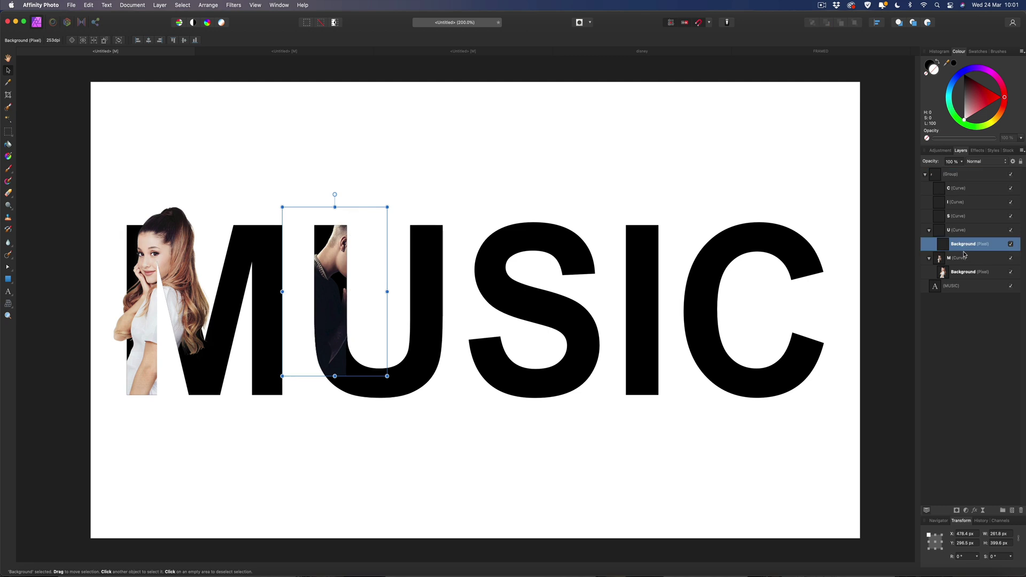
click(964, 231)
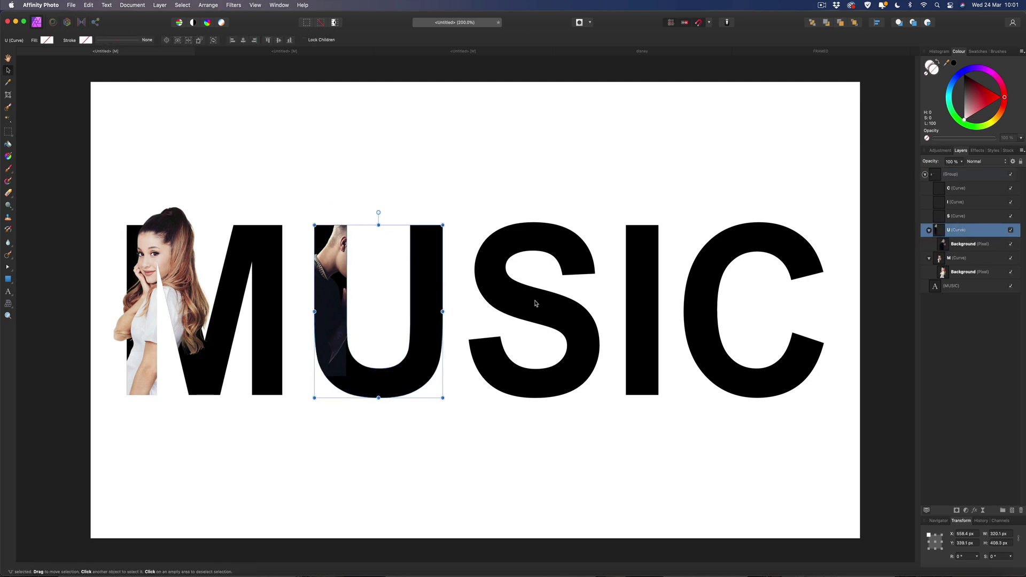
click(7, 268)
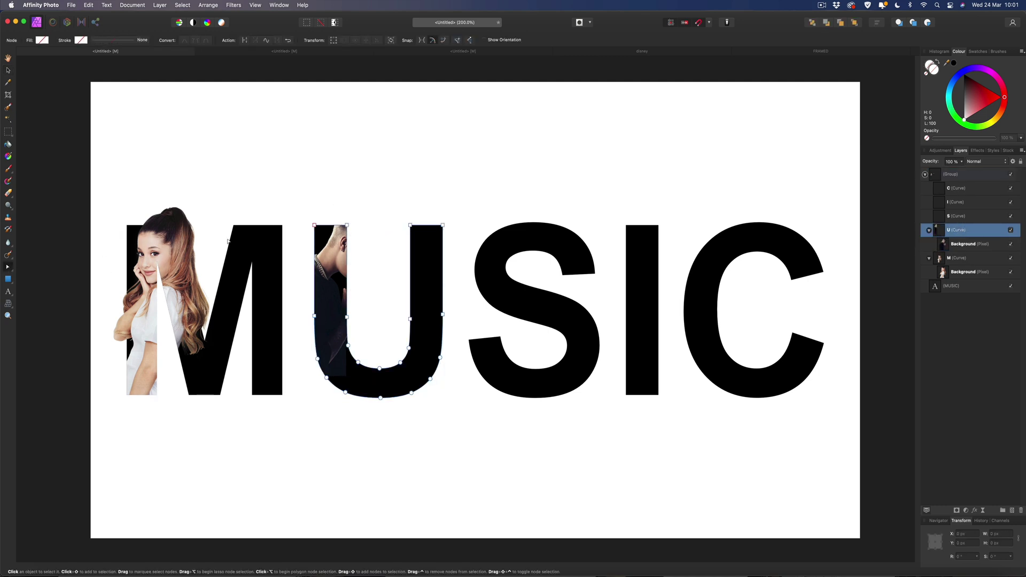
drag(346, 225, 355, 182)
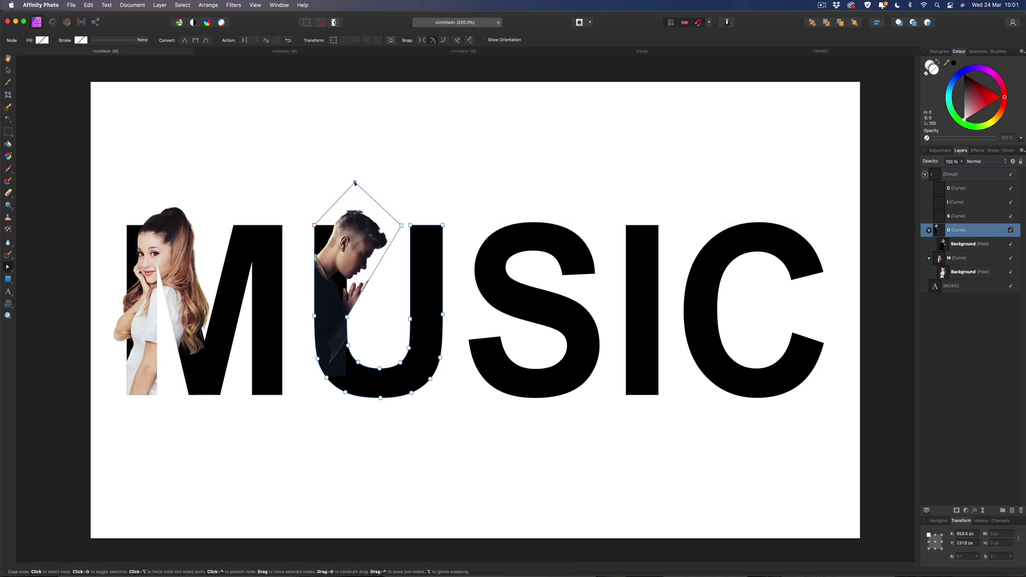
drag(347, 345, 376, 320)
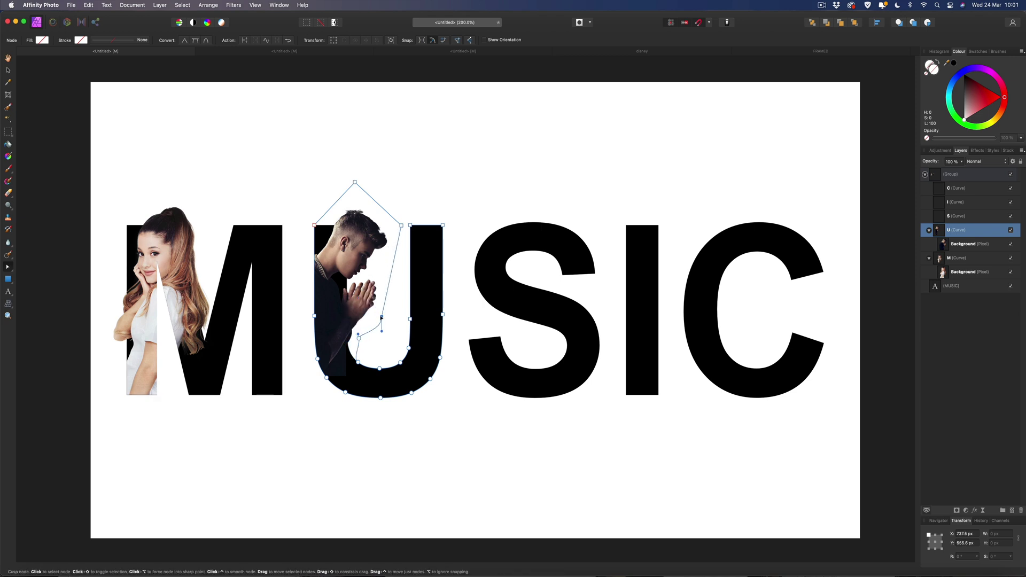
click(235, 161)
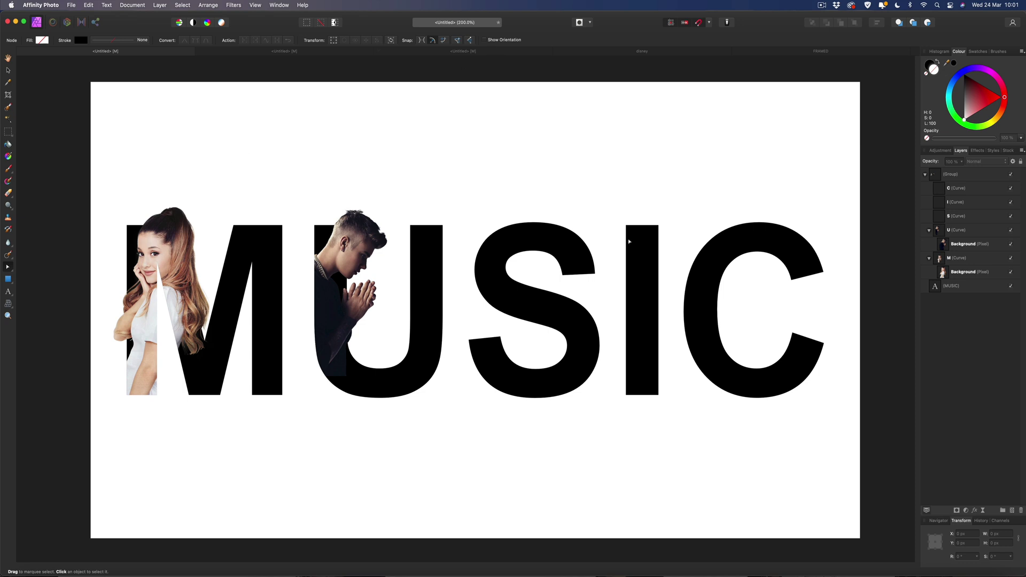
Copy the cutout of the man in the white T-shirt into the MUSIC document, clip it inside the S curve and shift it down slightly.
click(329, 51)
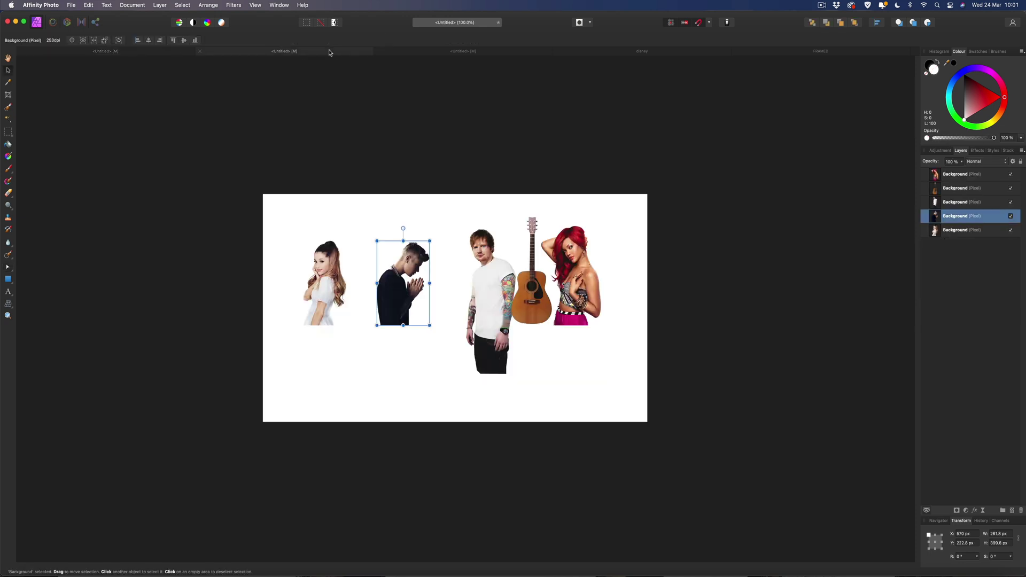
click(486, 265)
key(super+c)
click(134, 52)
key(super+v)
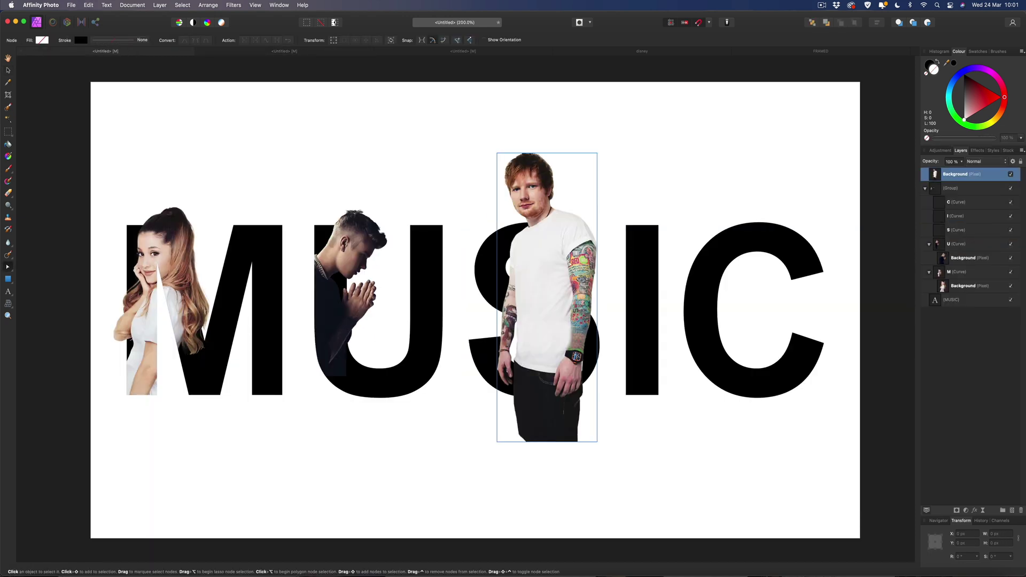
drag(936, 176, 965, 236)
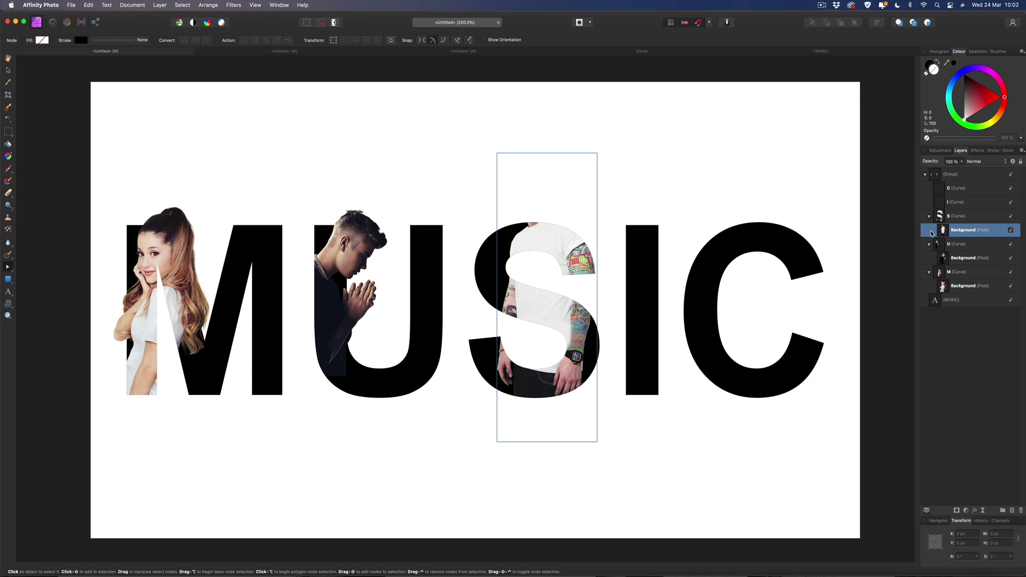
click(8, 70)
drag(547, 241, 543, 268)
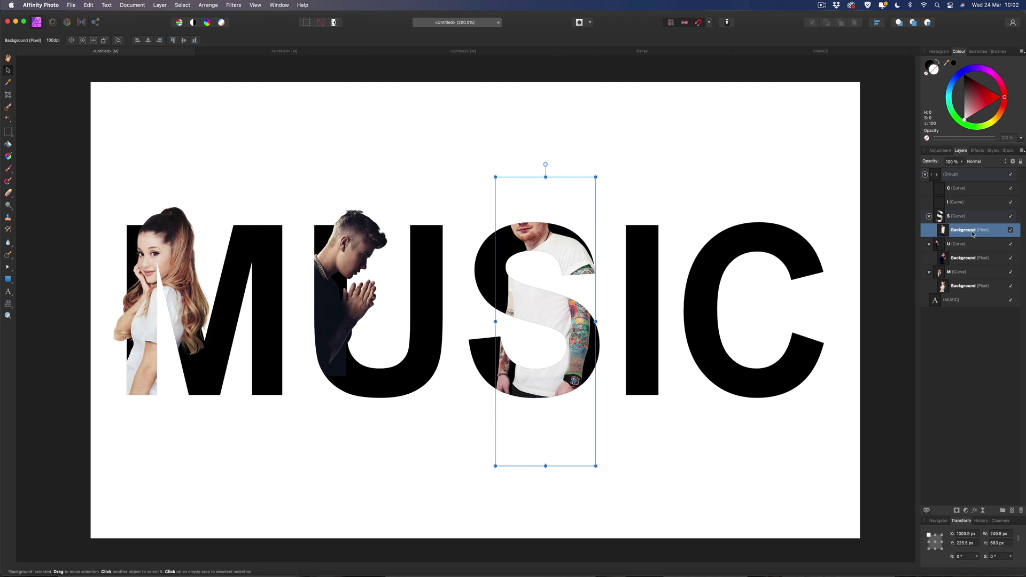
Pull the S curve's top nodes upward and outward to expose the man's whole head above the letter.
click(967, 217)
click(8, 267)
drag(534, 222, 531, 160)
drag(502, 229, 469, 206)
click(253, 124)
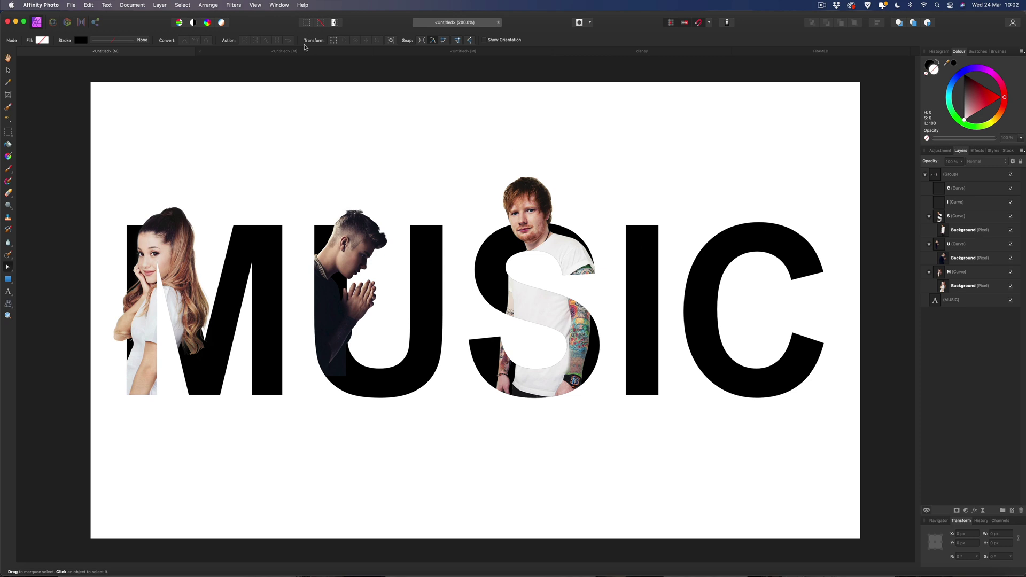
Copy the guitar cutout into the MUSIC document, clip it inside the I curve and move it down to fill the letter.
click(324, 55)
click(534, 293)
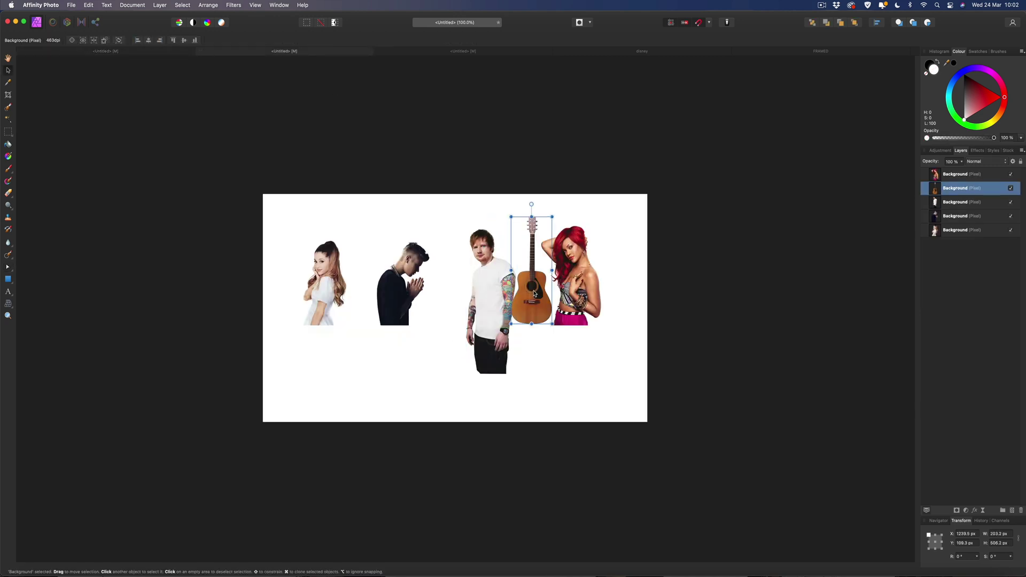
click(160, 54)
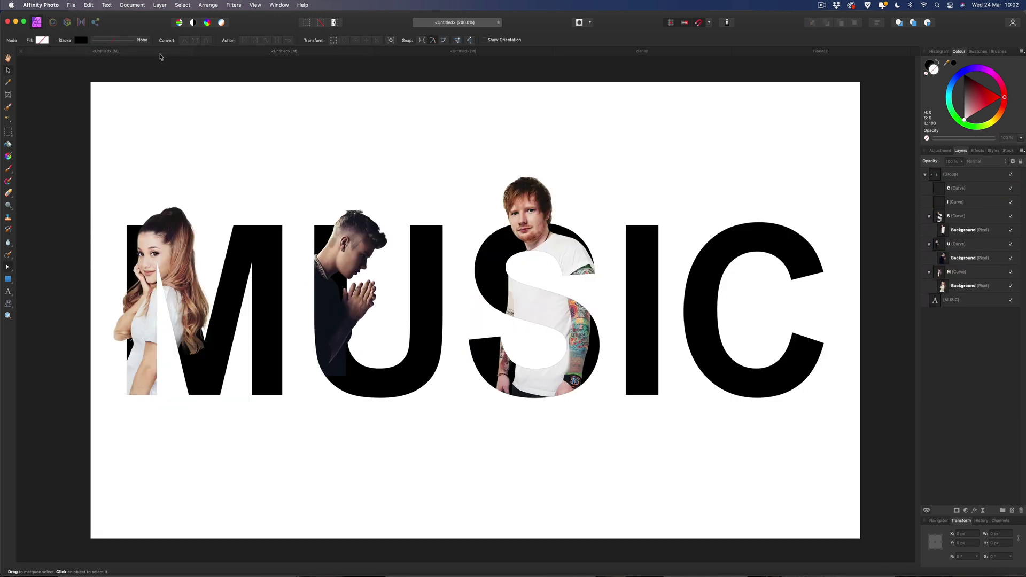
drag(940, 177, 960, 219)
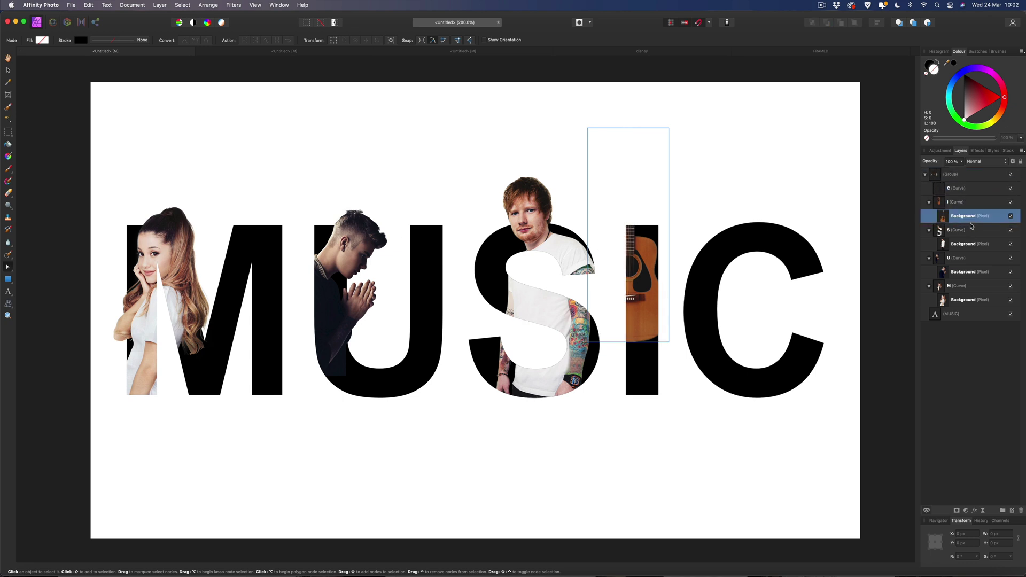
click(8, 70)
drag(639, 263, 659, 309)
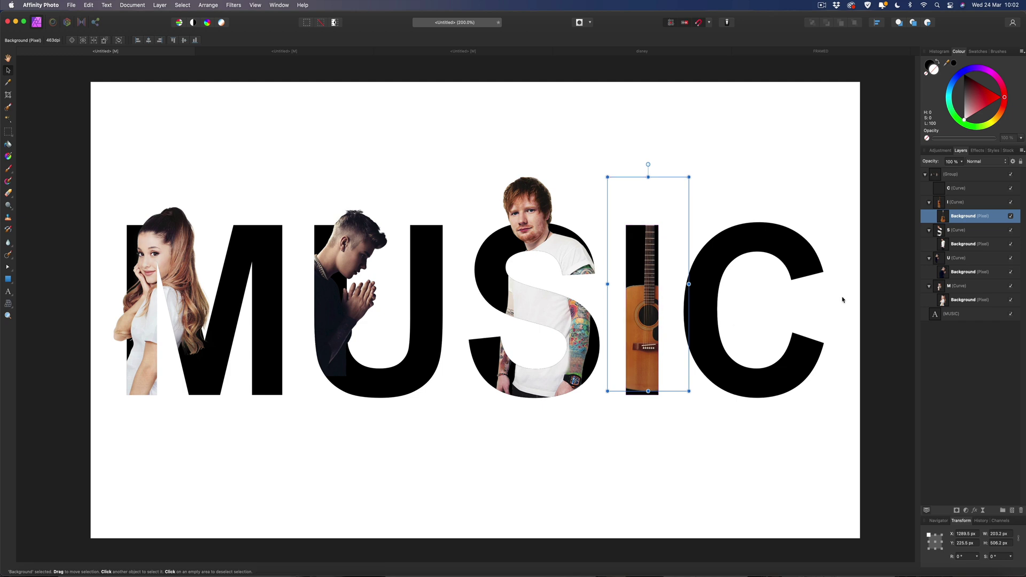
Pull the I curve's top nodes upward and its left nodes outward to expose the guitar's headstock and the left side of its body.
click(955, 203)
click(9, 268)
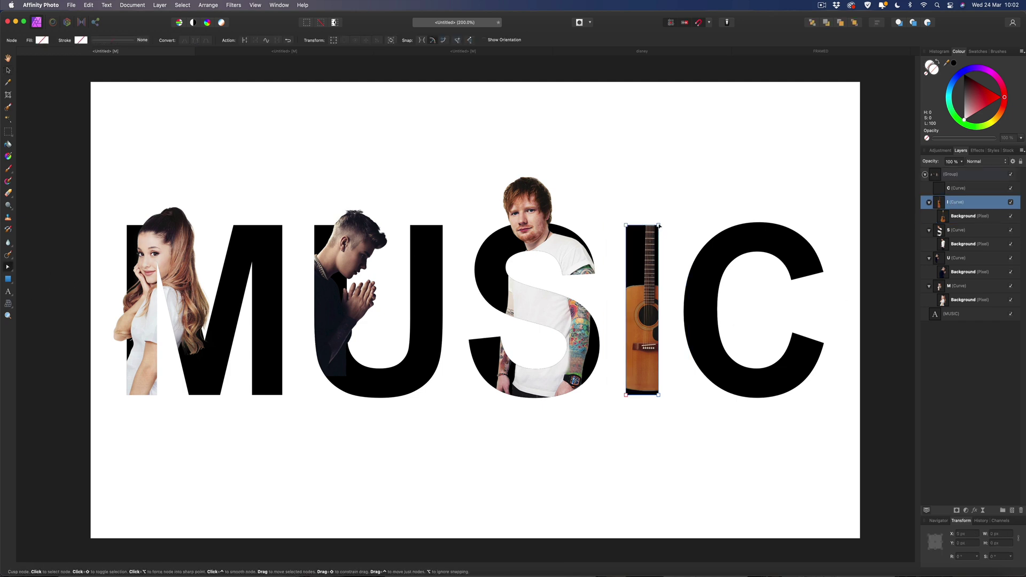
drag(659, 225, 658, 150)
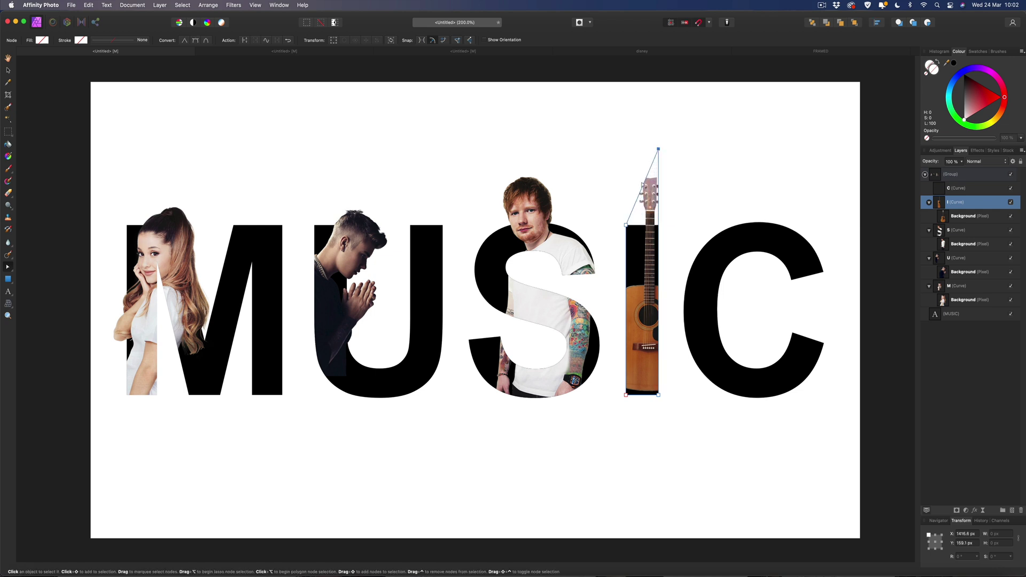
drag(626, 225, 591, 153)
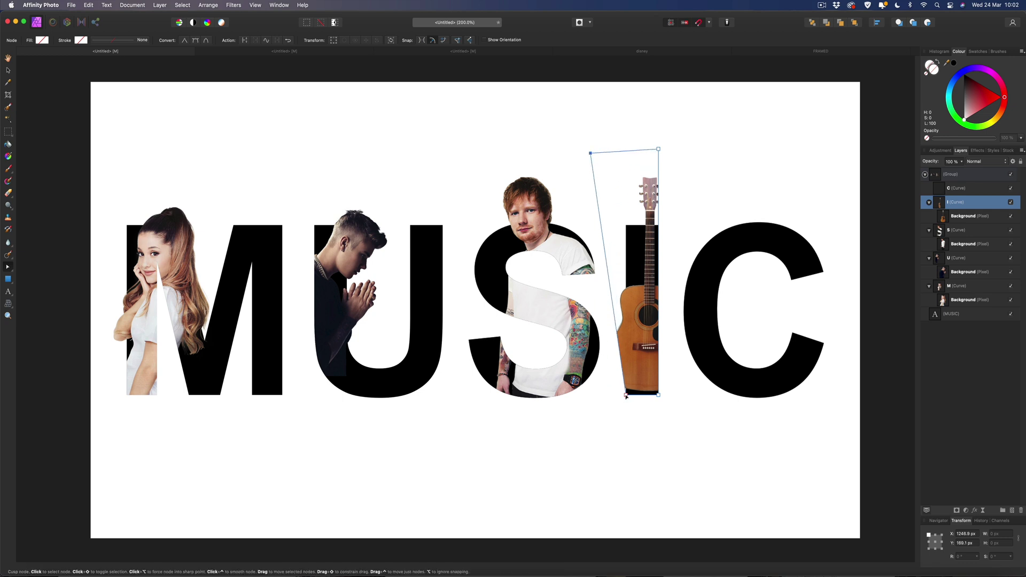
drag(623, 397, 607, 395)
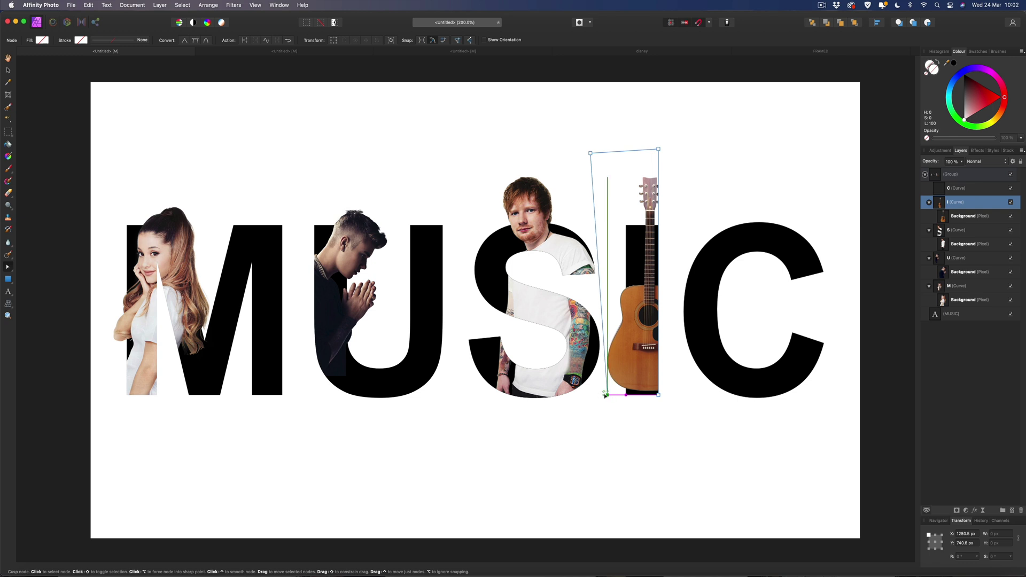
click(562, 185)
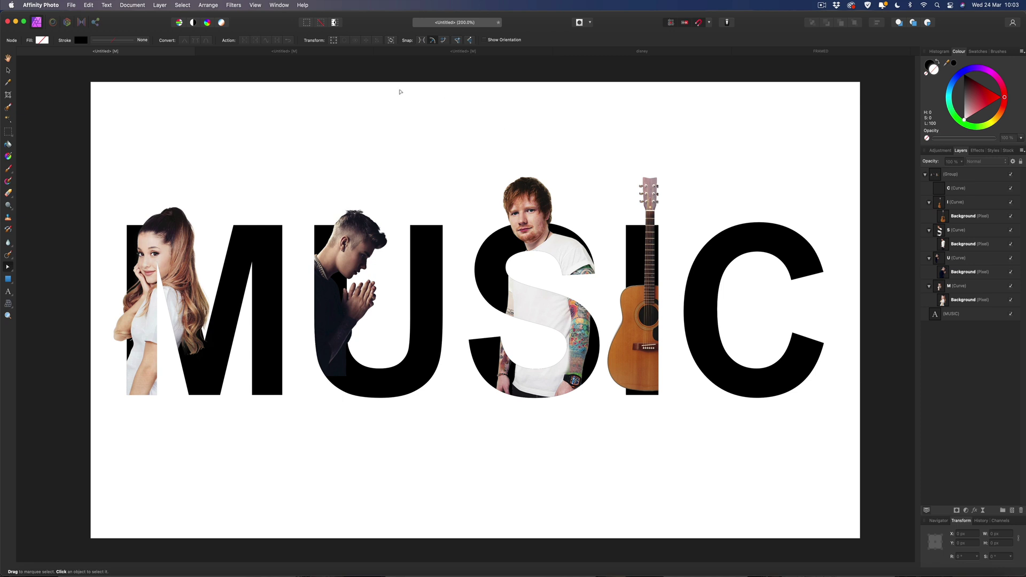
Copy the cutout of the red-haired woman from the cutouts document into the MUSIC document.
click(315, 53)
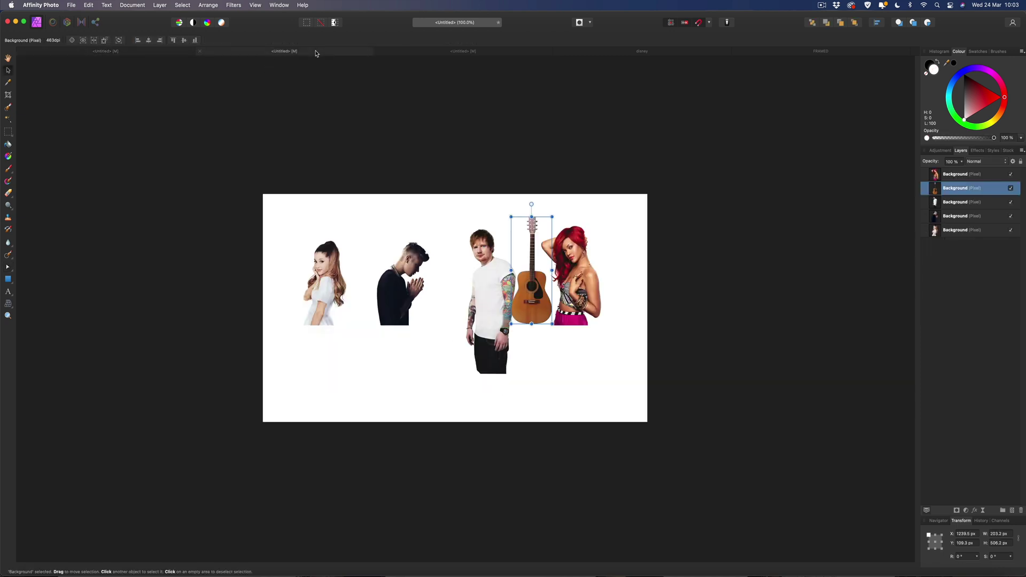
click(594, 278)
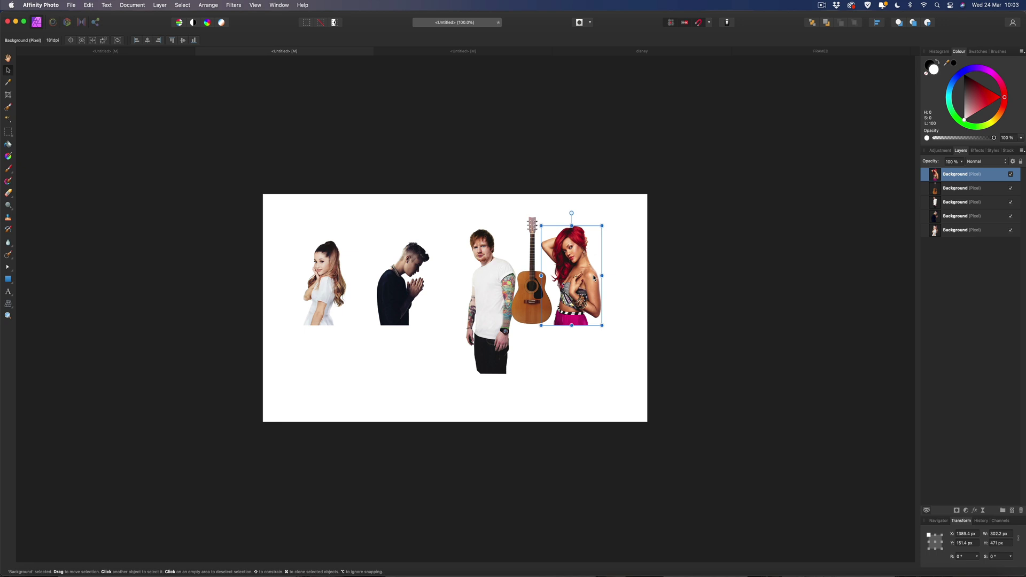
key(ctrl+shift+Tab)
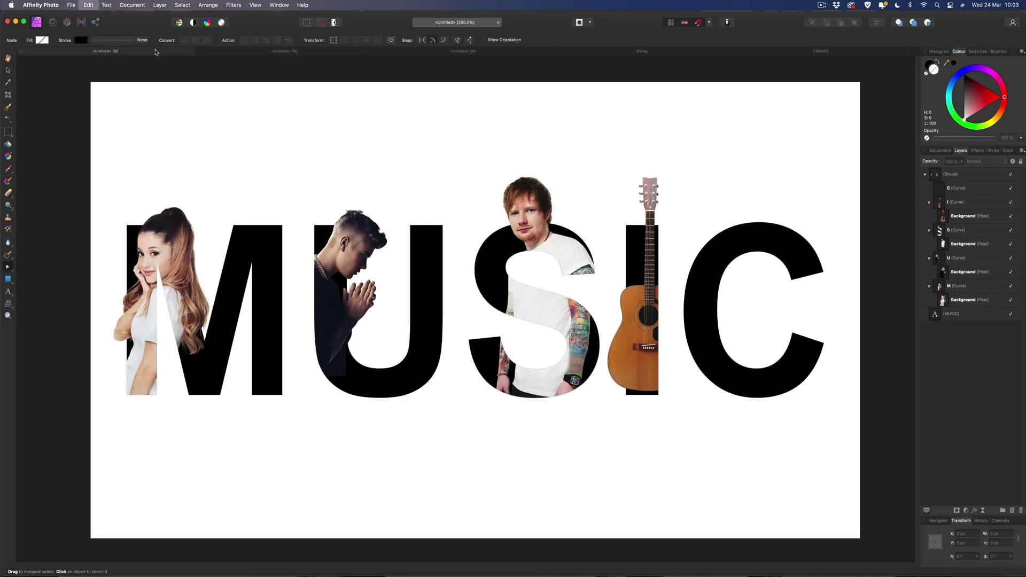
key(super+v)
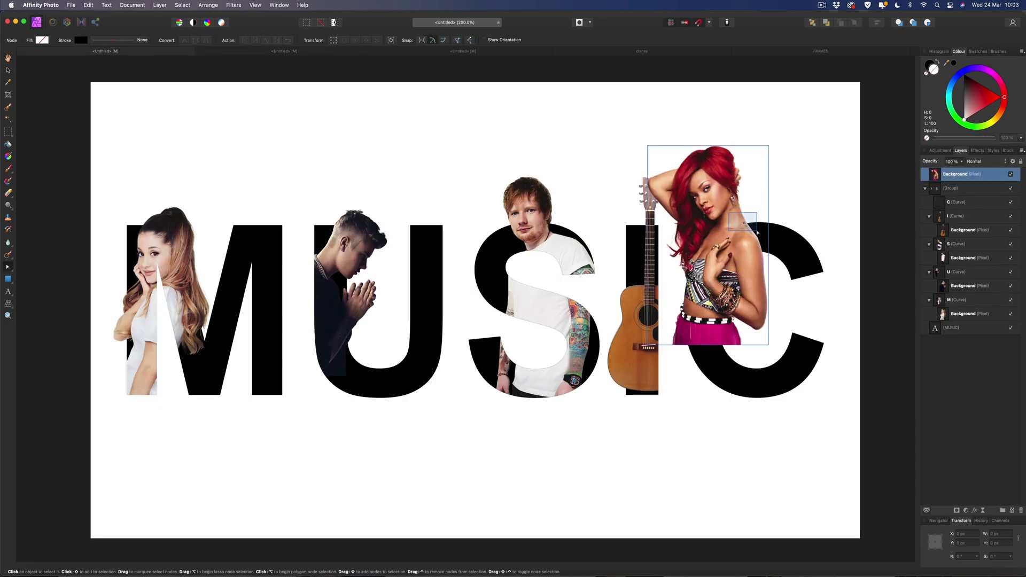
Move the red-haired woman's cutout over the C, clip it inside the C curve and shift it to fit the letter's open side.
click(9, 68)
drag(733, 214, 780, 253)
drag(936, 177, 964, 204)
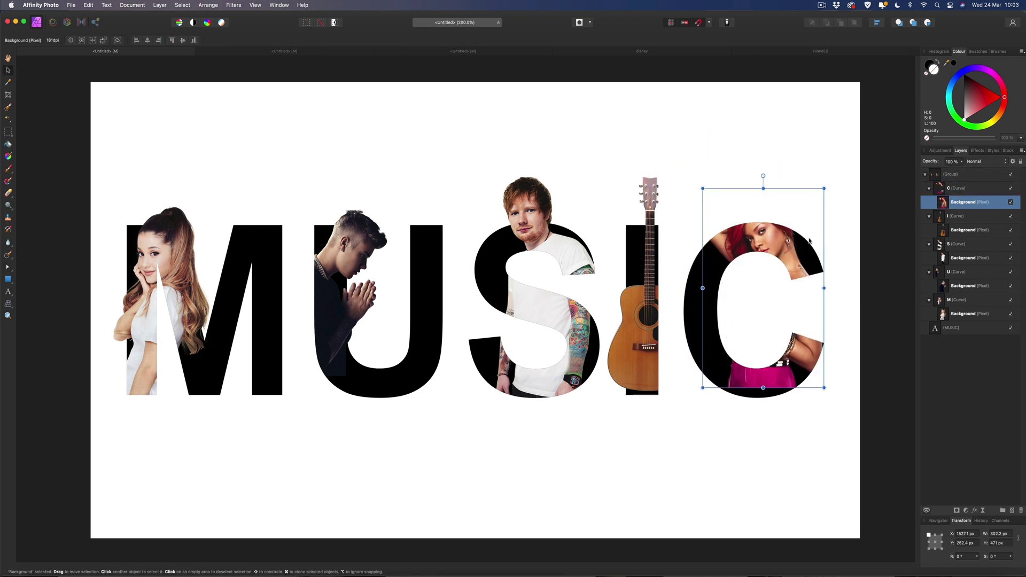
drag(786, 242, 798, 238)
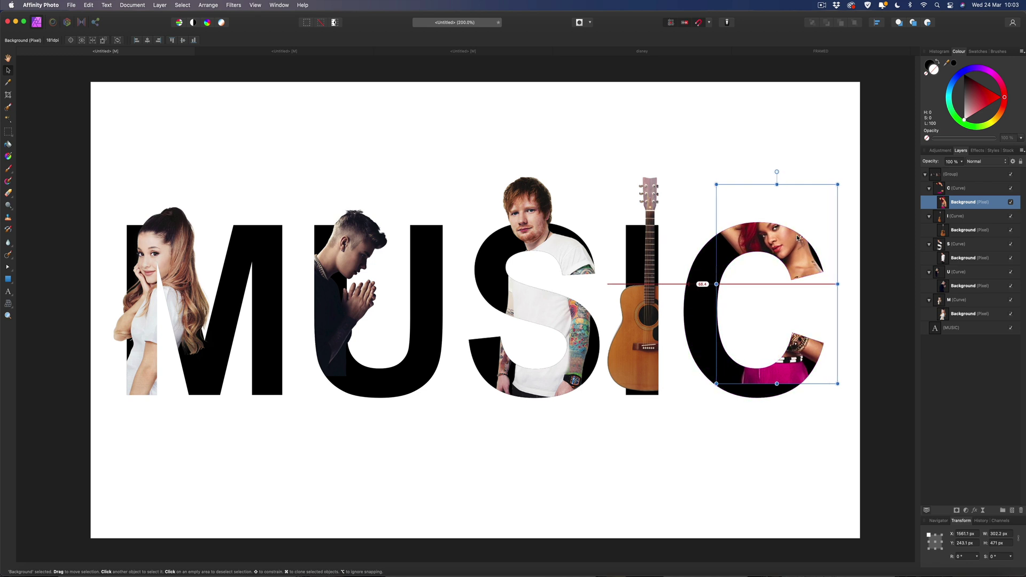
mouse_move(799, 239)
mouse_down()
mouse_move(796, 253)
mouse_move(810, 255)
mouse_up()
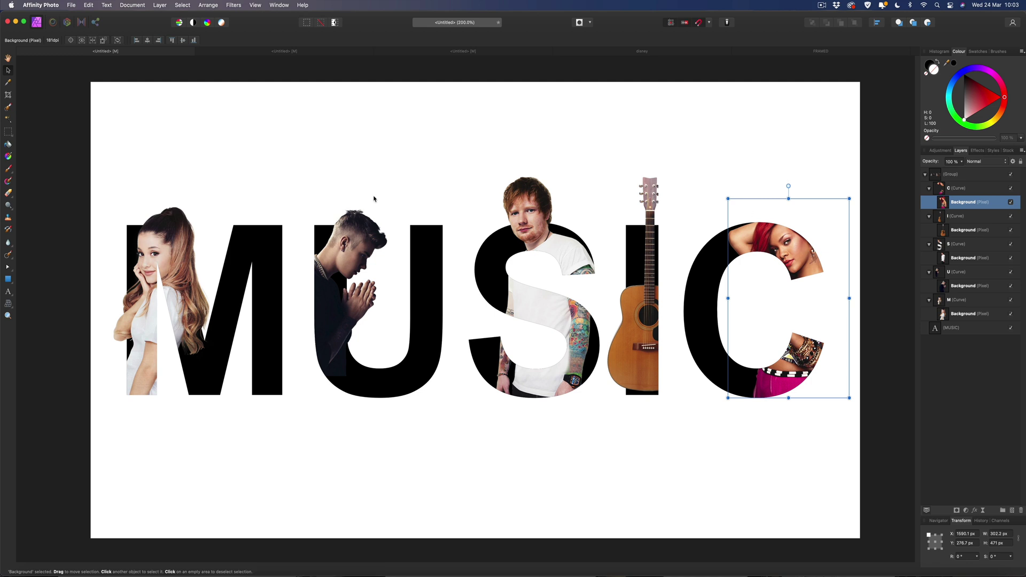
Pull the C curve's top and upper-right nodes outward to expose the woman's hair and raised arm above the letter.
click(8, 266)
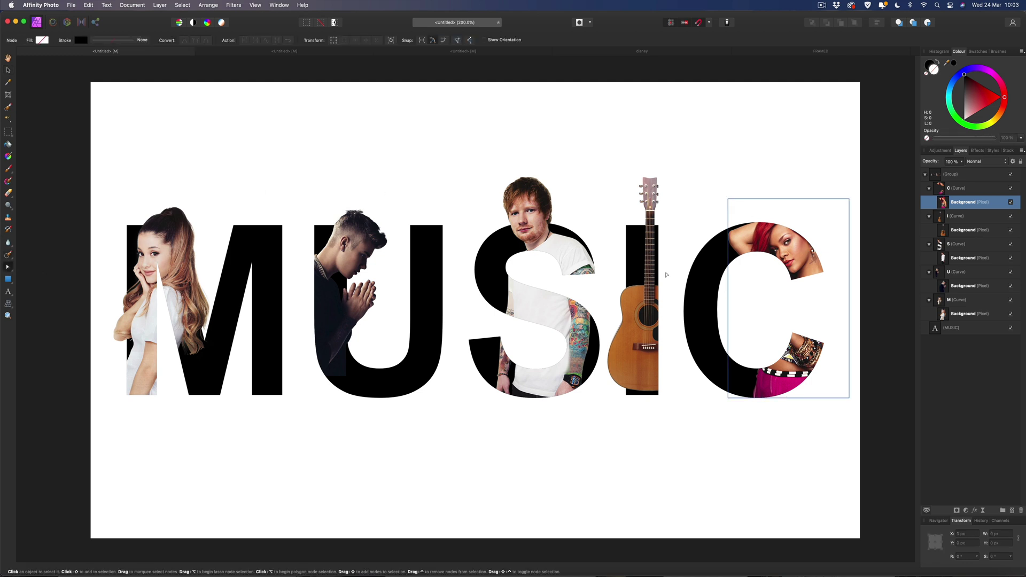
click(958, 189)
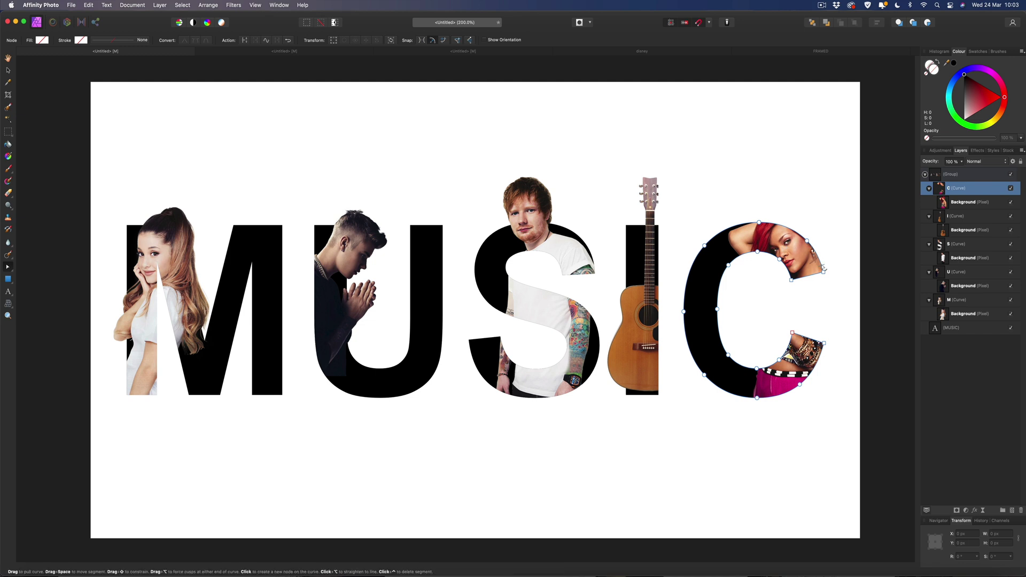
drag(807, 240, 845, 195)
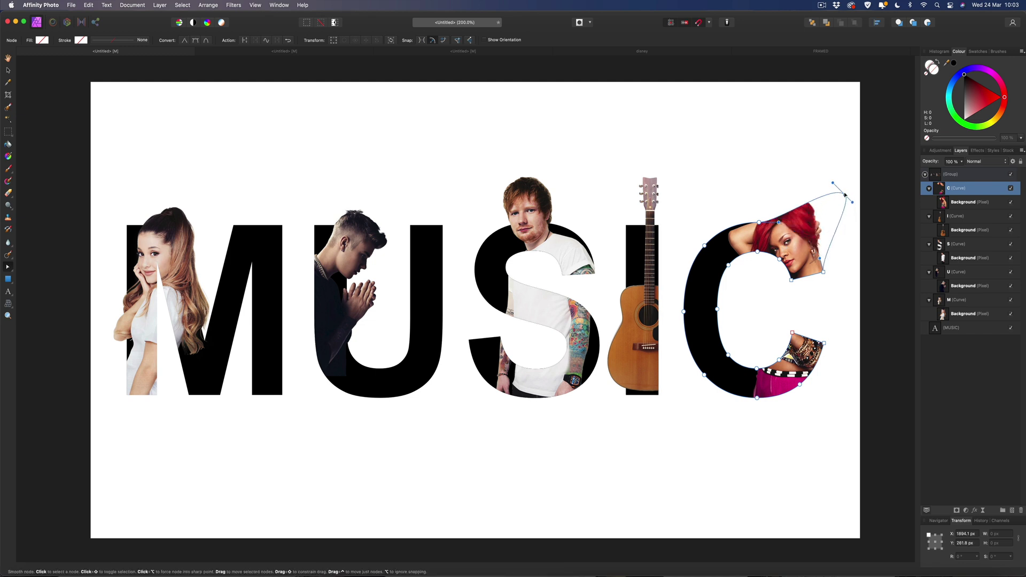
drag(759, 222, 728, 167)
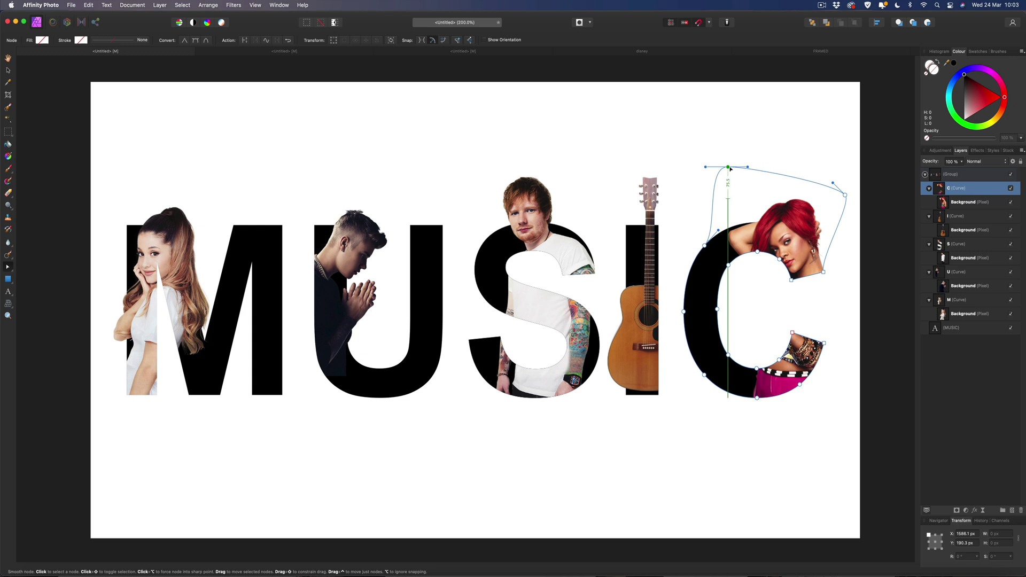
click(688, 137)
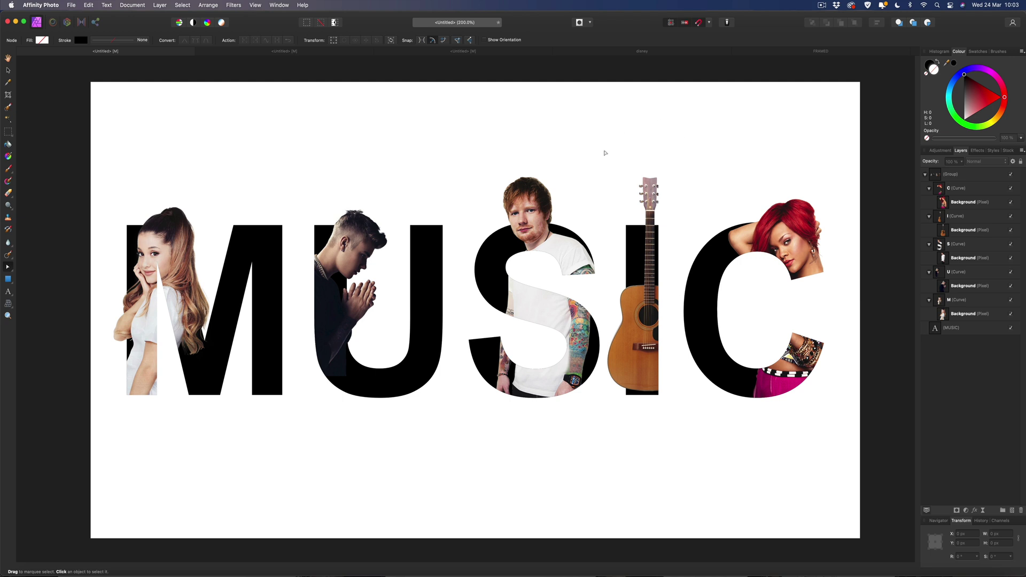
Recolour the original MUSIC text muted red and give it a gradient fill with a darker red start stop (H 0, S 28, L 54).
click(972, 329)
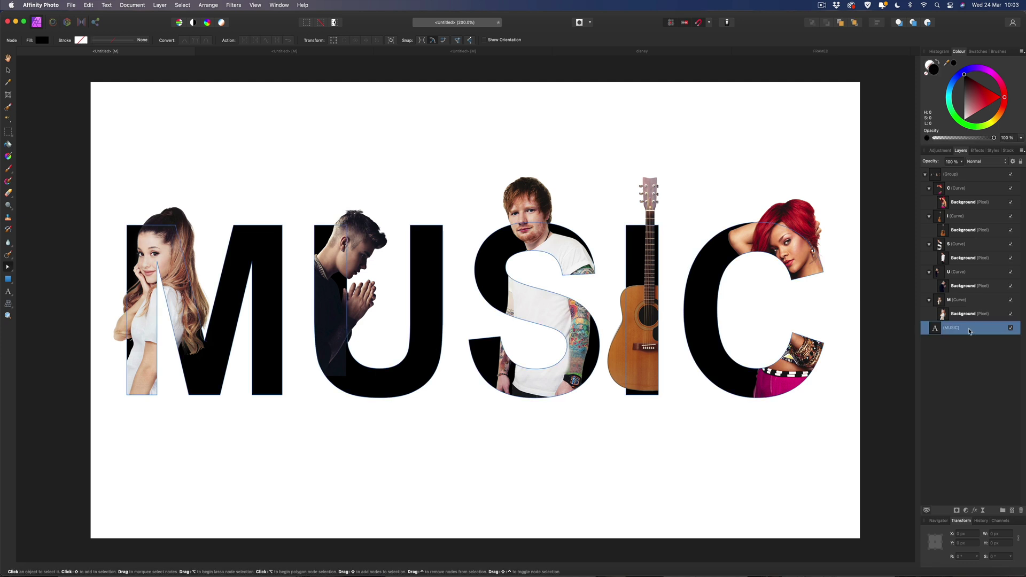
drag(976, 101, 976, 104)
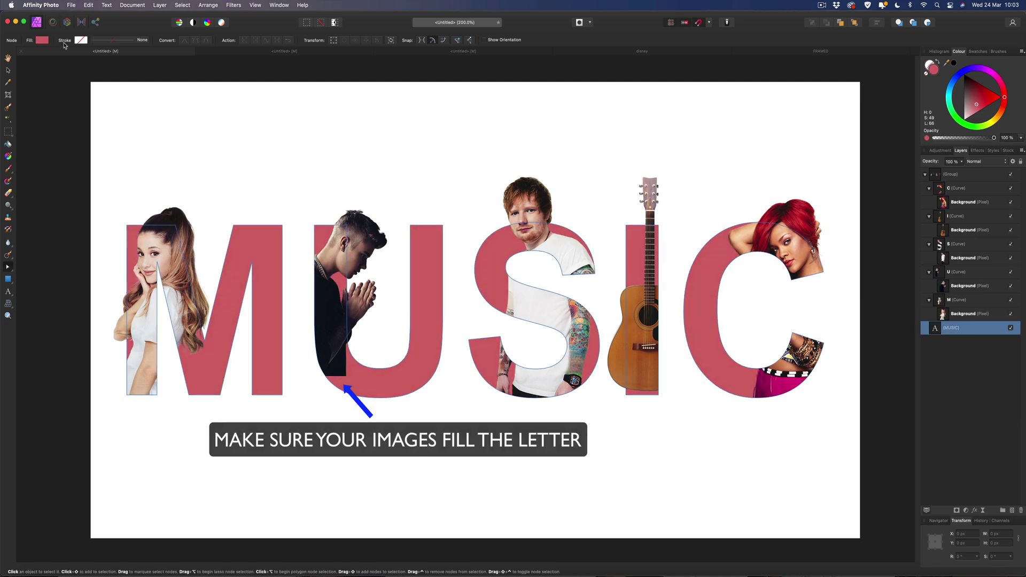
click(42, 40)
click(100, 51)
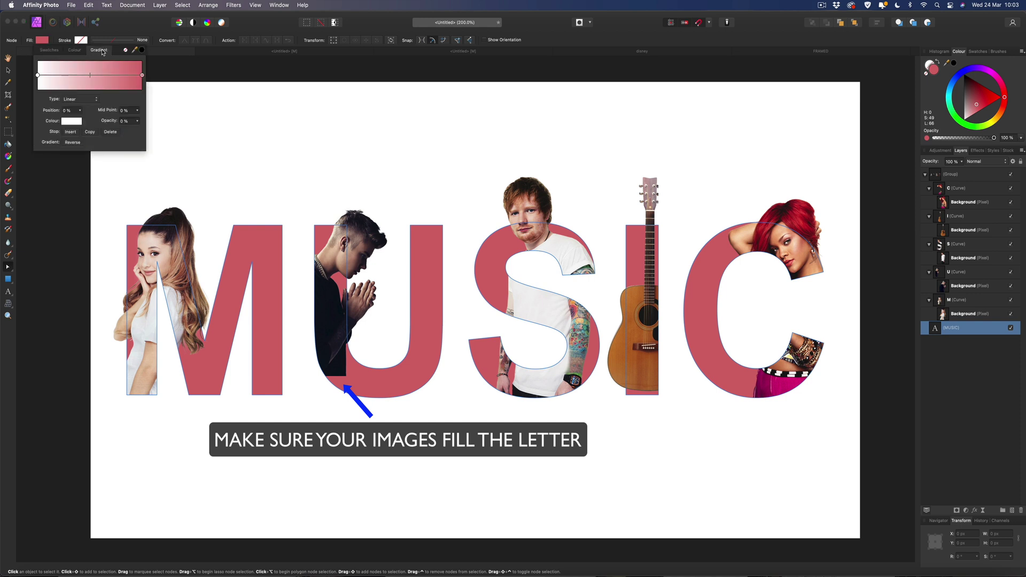
click(38, 75)
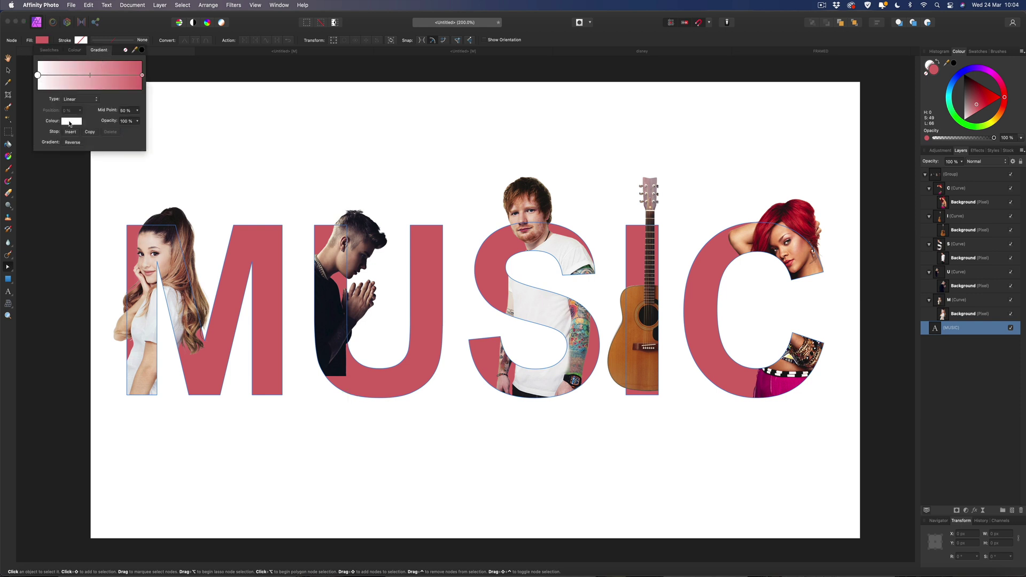
click(71, 121)
mouse_move(115, 207)
mouse_down()
mouse_move(110, 187)
mouse_move(101, 194)
mouse_up()
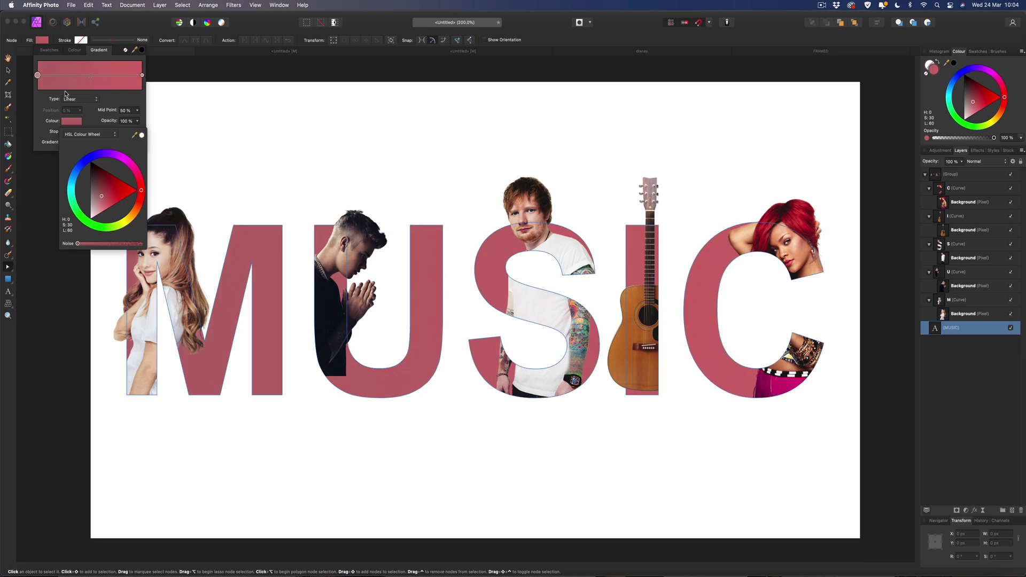
drag(101, 194, 103, 194)
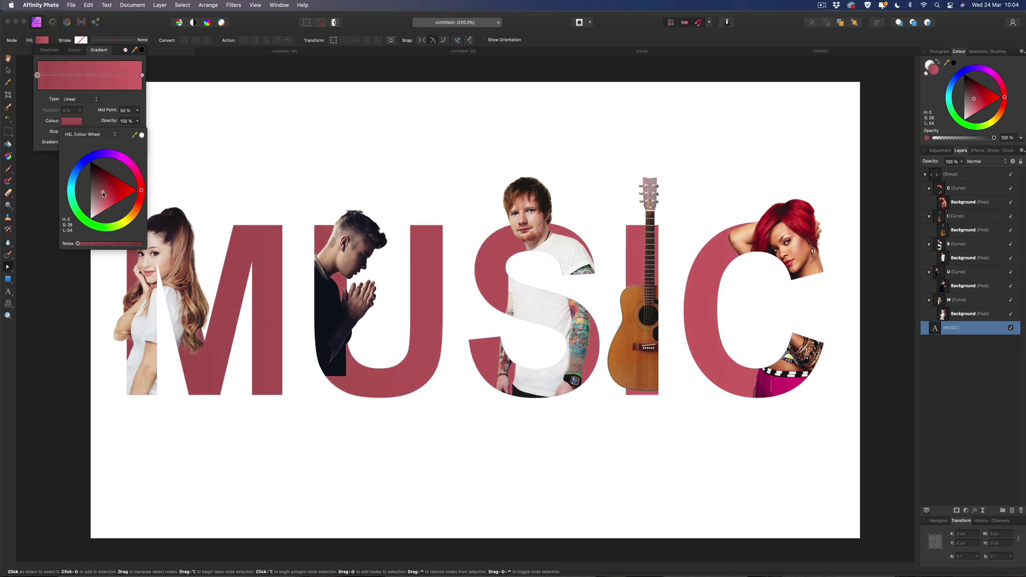
Change the MUSIC text's gradient fill type to Elliptical and deselect the text.
click(85, 99)
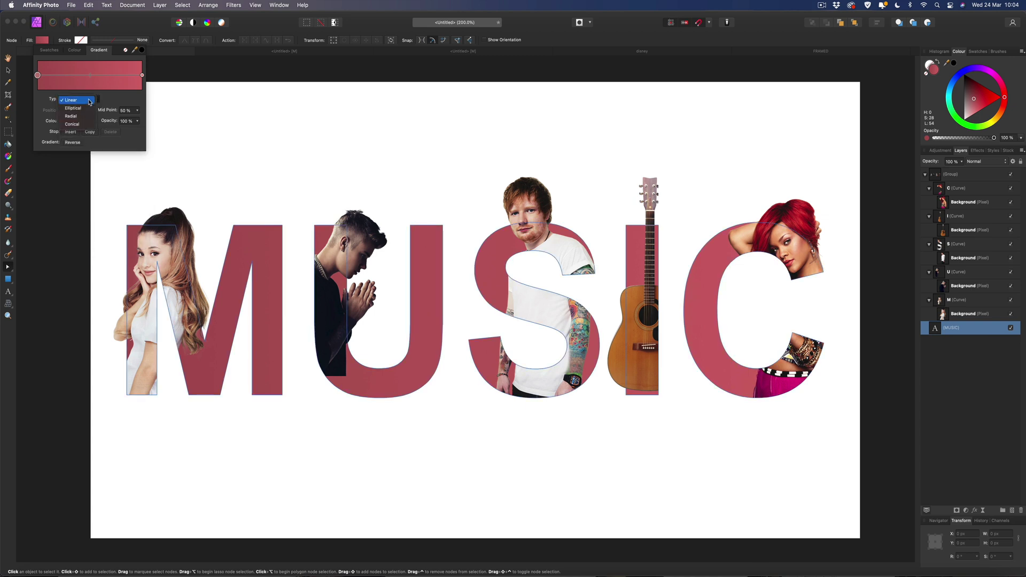
click(88, 109)
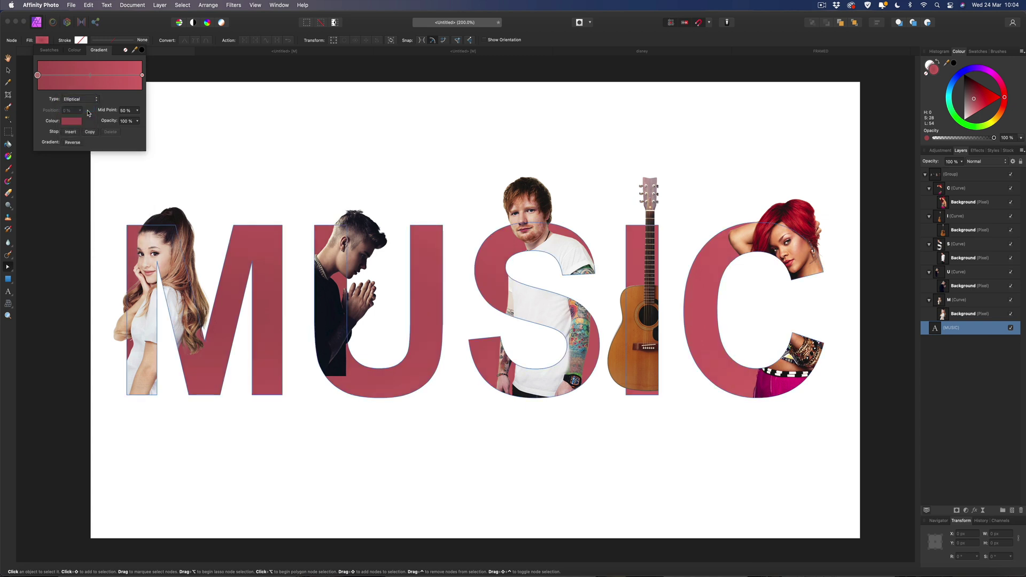
click(87, 99)
click(87, 108)
click(129, 64)
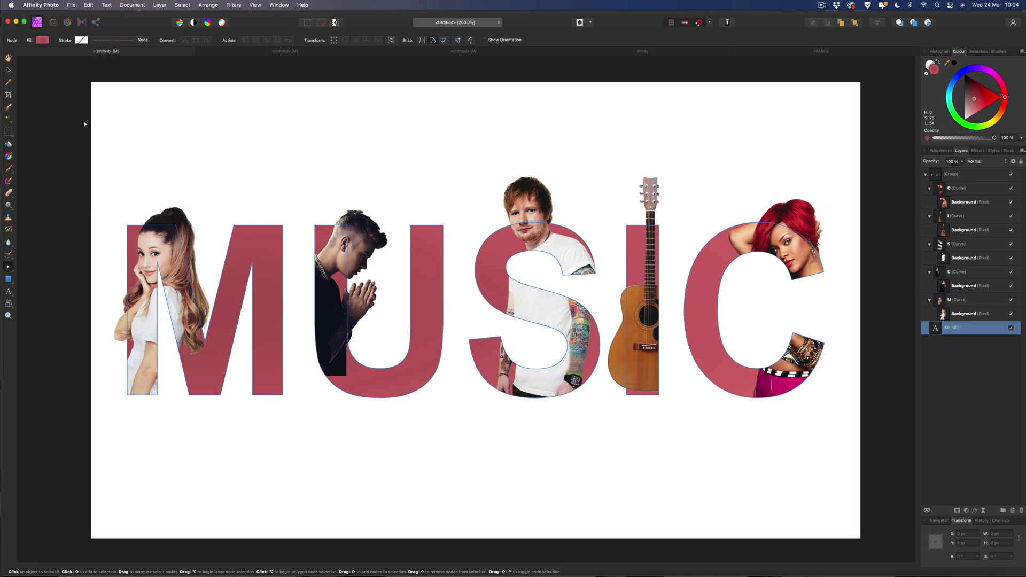
click(27, 83)
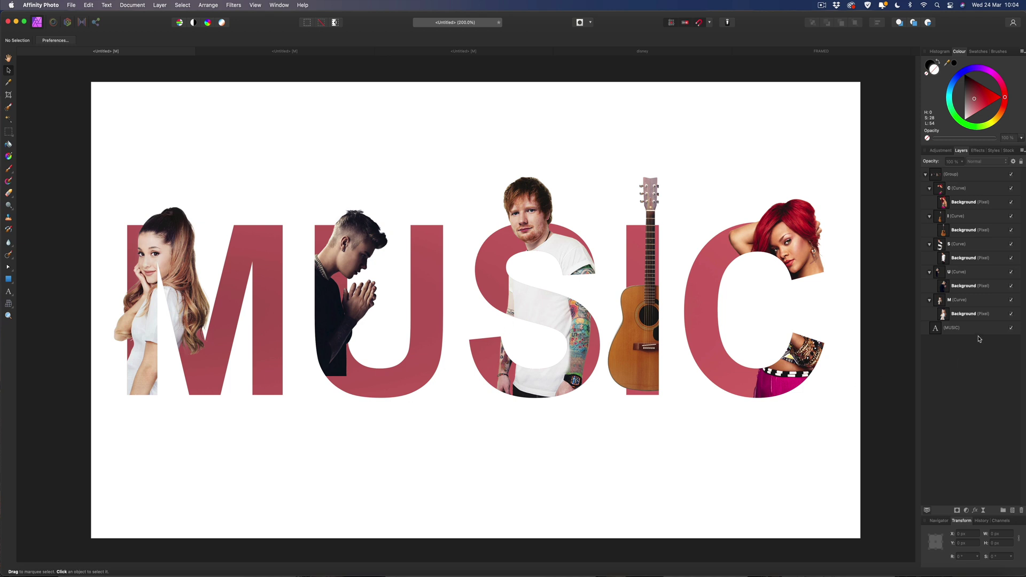
Add an Outer Shadow effect to the MUSIC text layer with a 10 px radius and a 10 px offset.
click(962, 328)
click(975, 511)
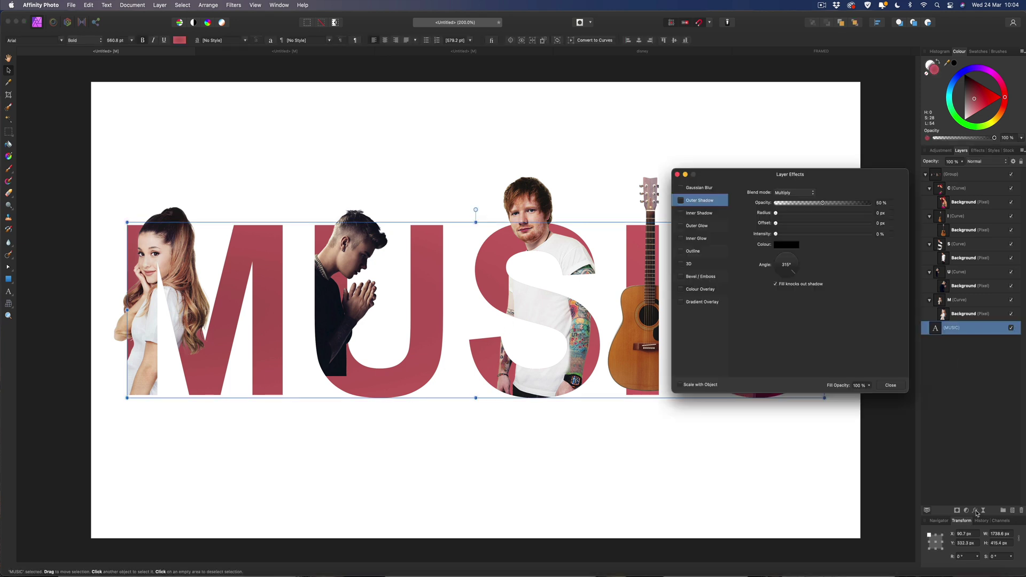
click(680, 201)
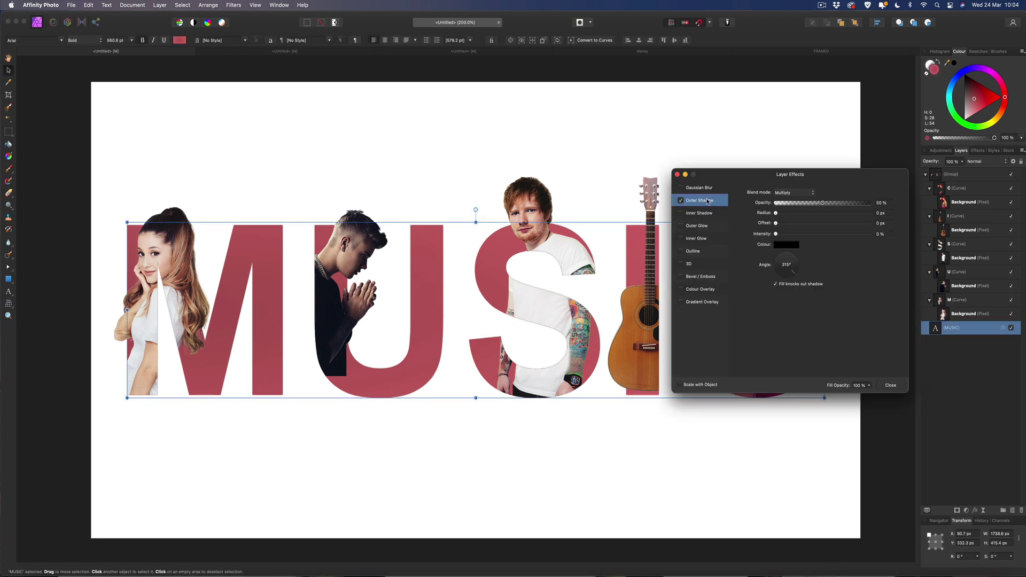
click(881, 213)
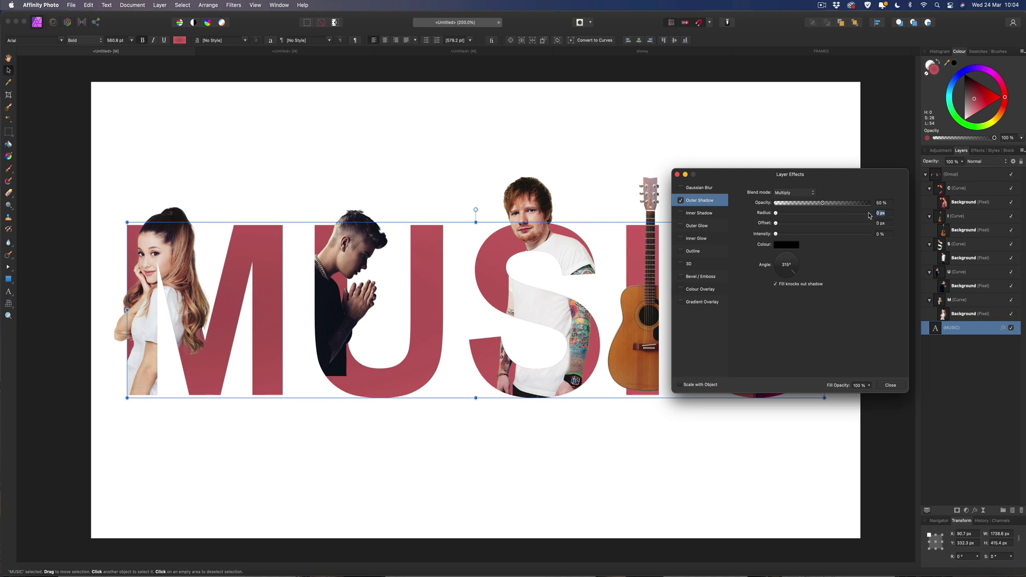
text(10)
key(Tab)
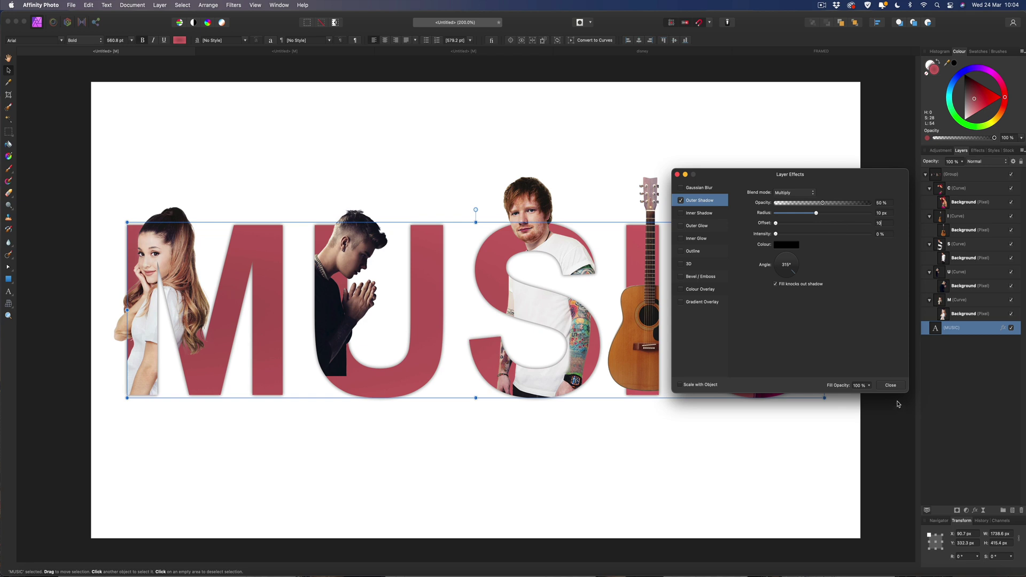
click(891, 386)
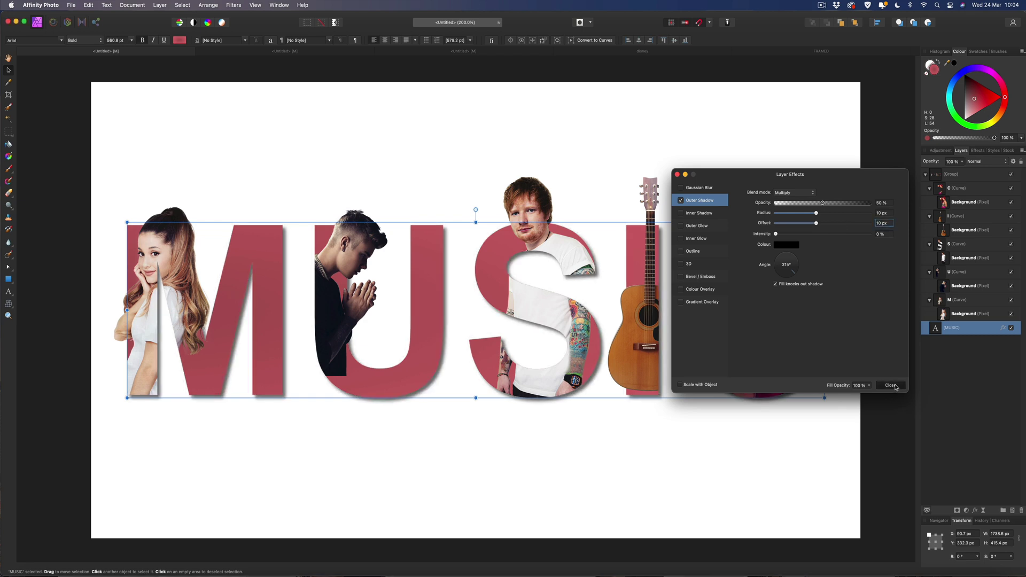
click(884, 347)
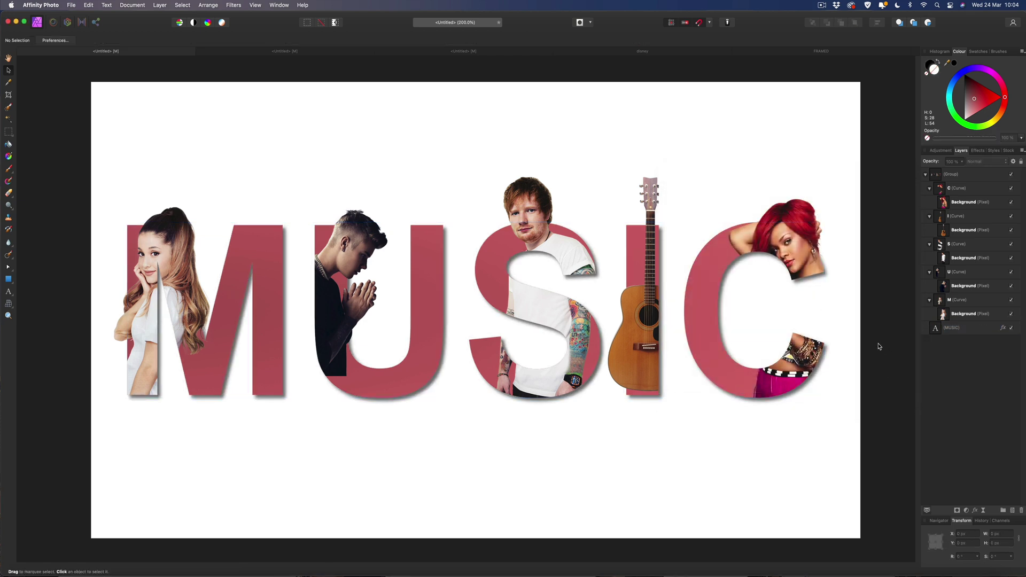
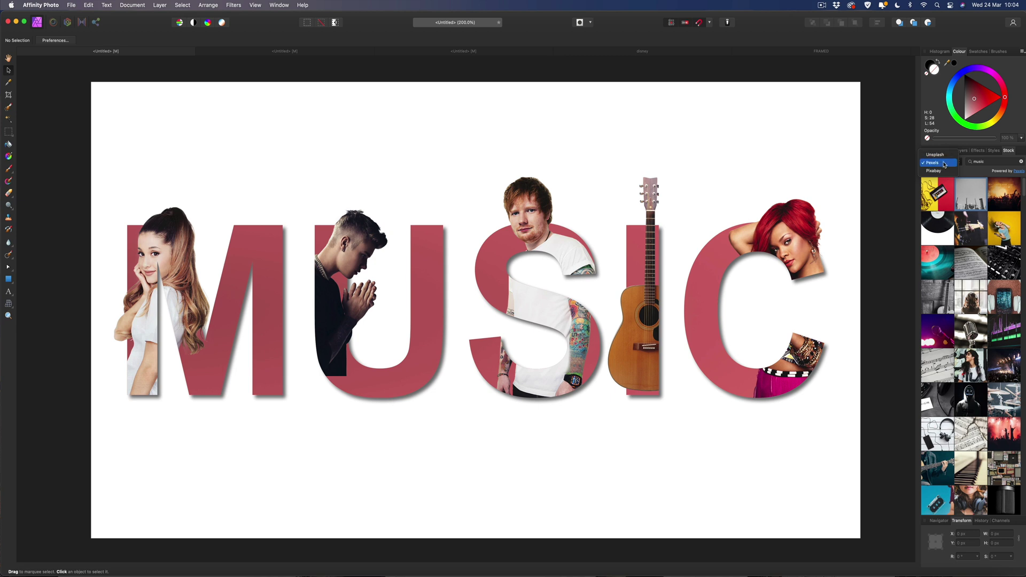
click(965, 158)
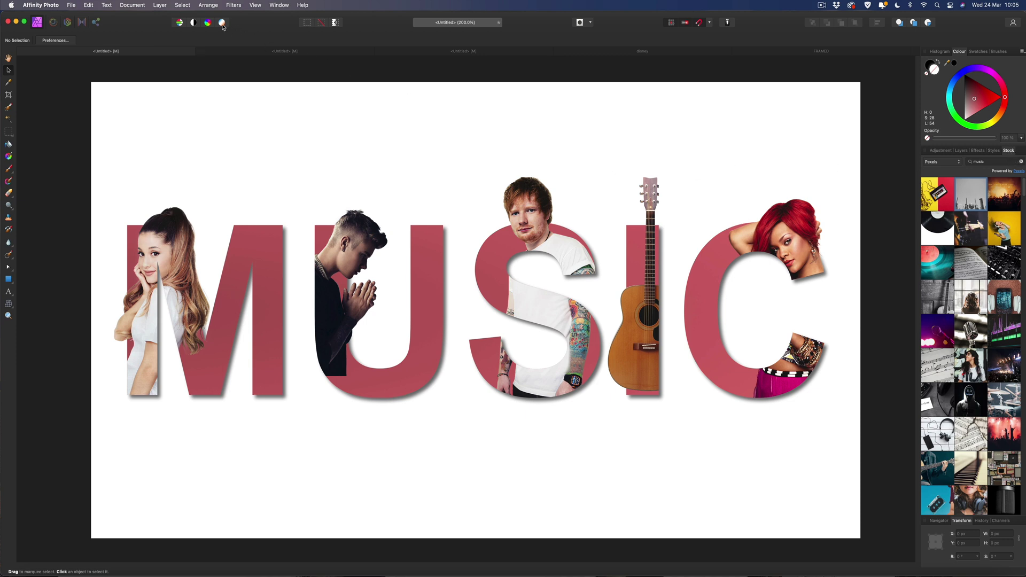
click(255, 7)
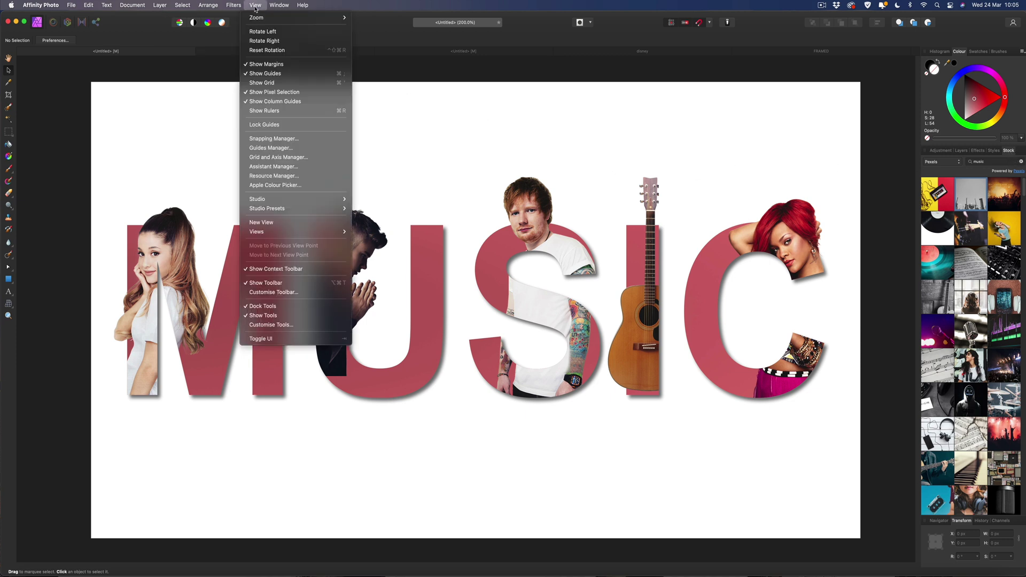
mouse_move(283, 201)
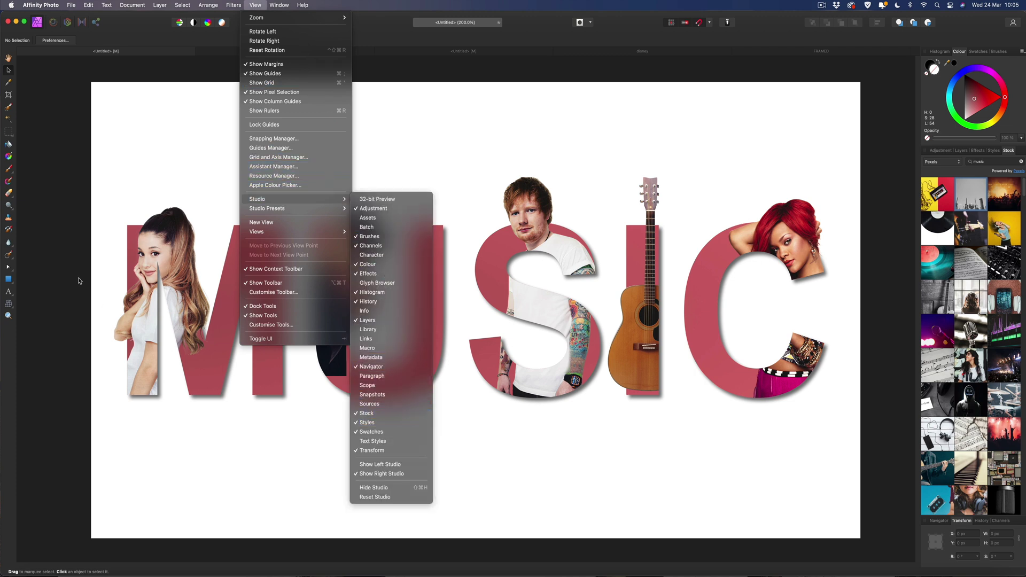
click(139, 275)
Place the black-and-white acoustic guitar photo from the music stock results and move its layer below the MUSIC text.
click(992, 162)
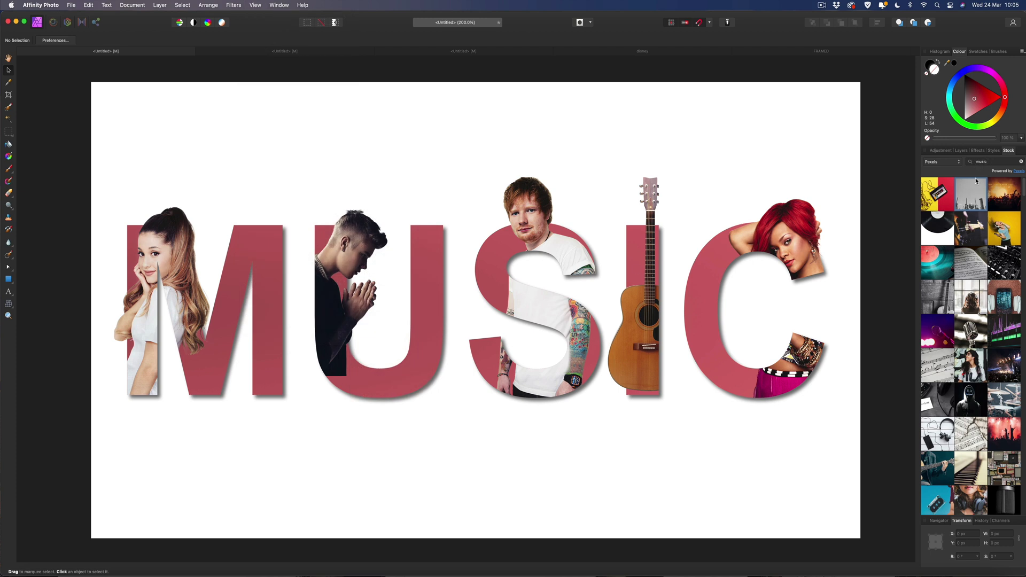
scroll(988, 262, down, 10)
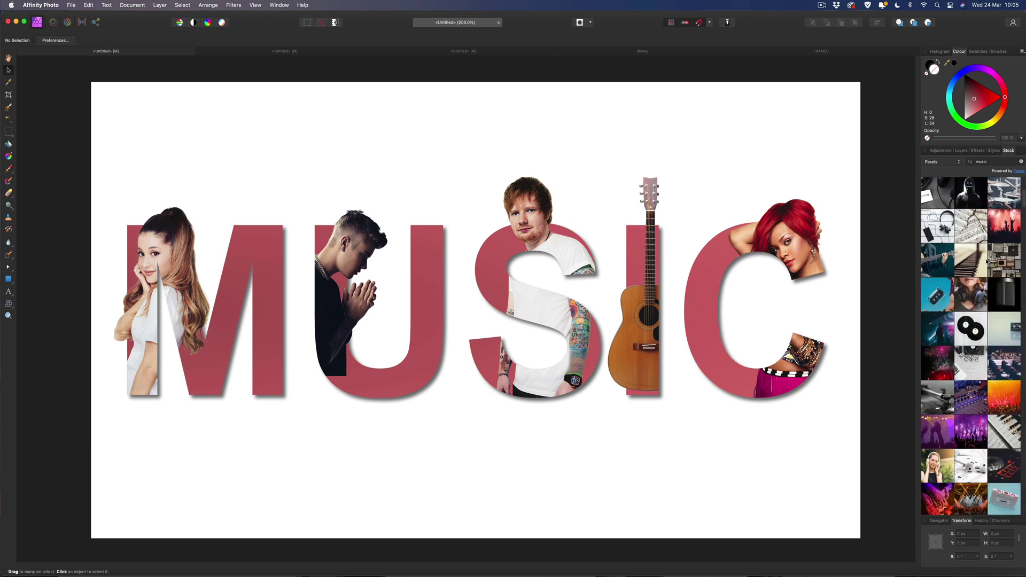
scroll(987, 262, down, 8)
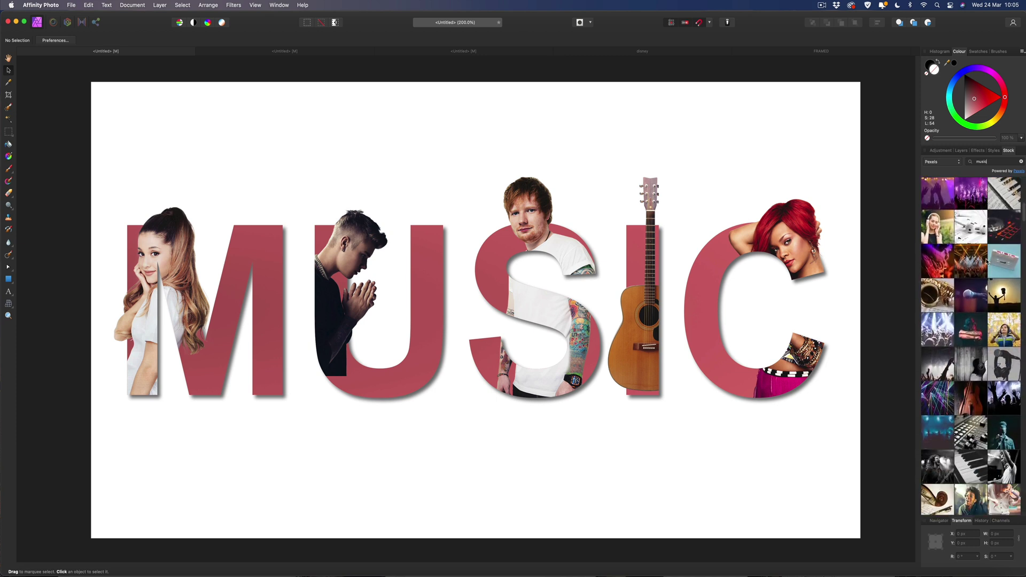
scroll(986, 262, down, 9)
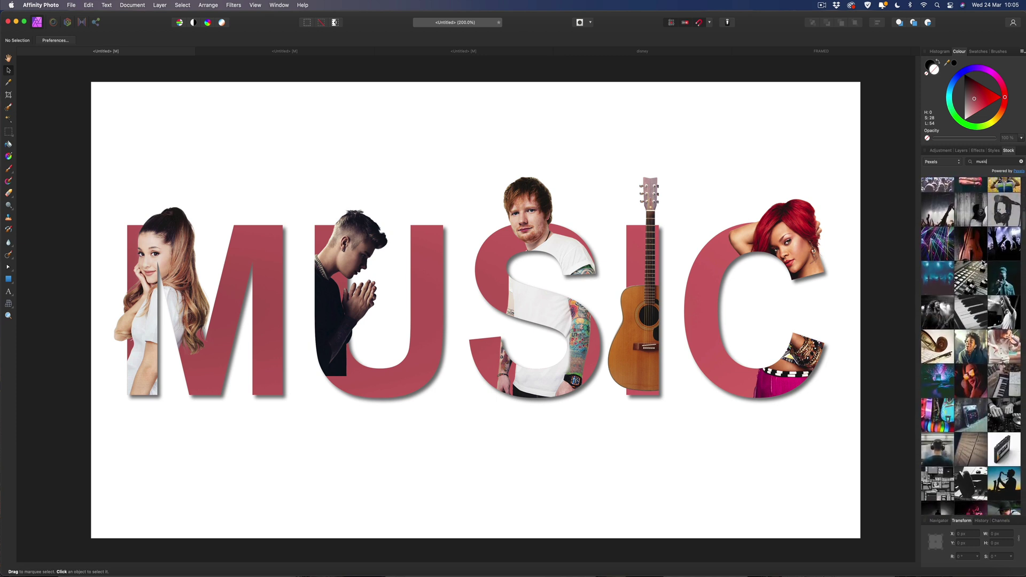
scroll(984, 261, down, 6)
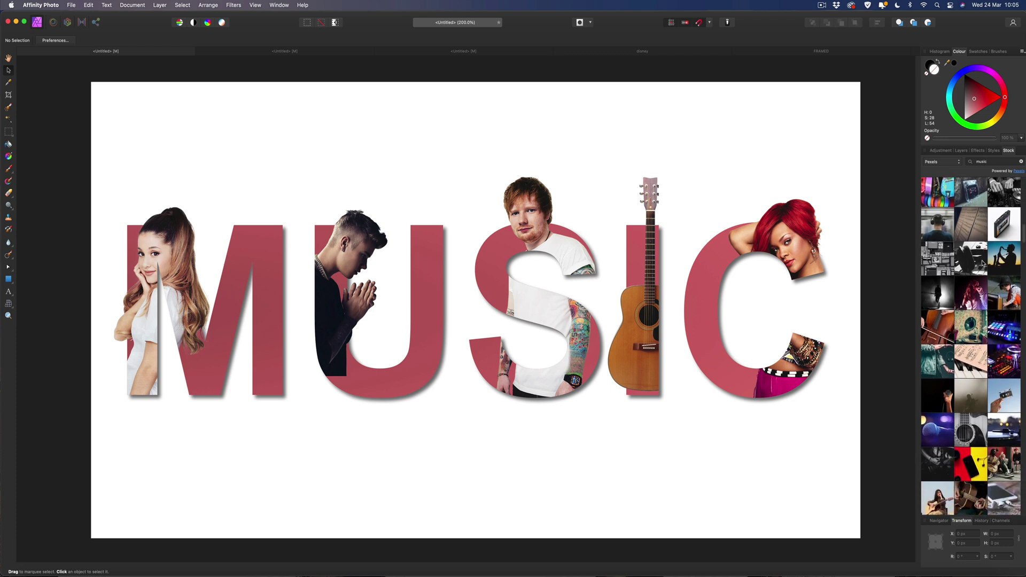
scroll(983, 262, down, 10)
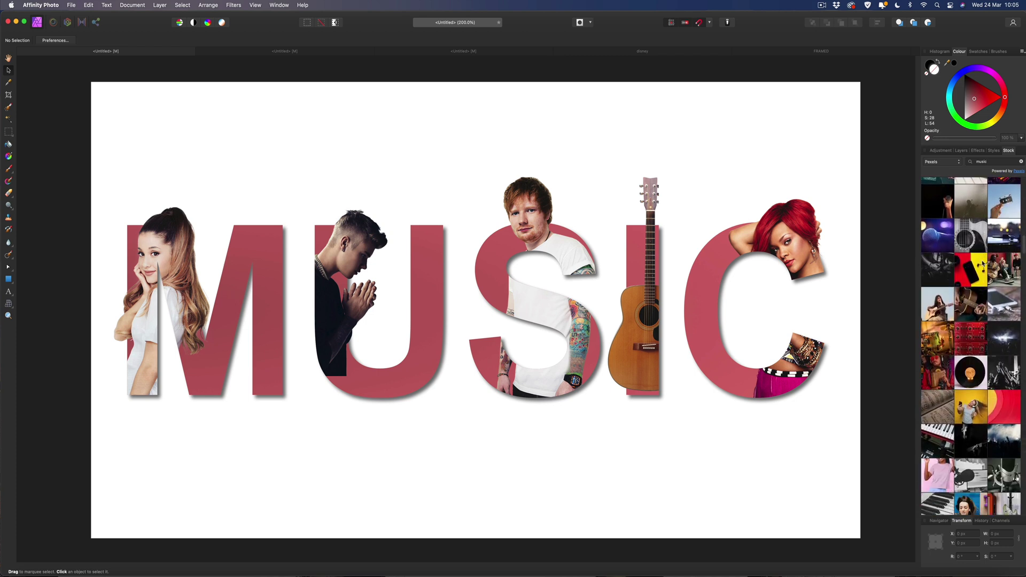
scroll(983, 263, down, 8)
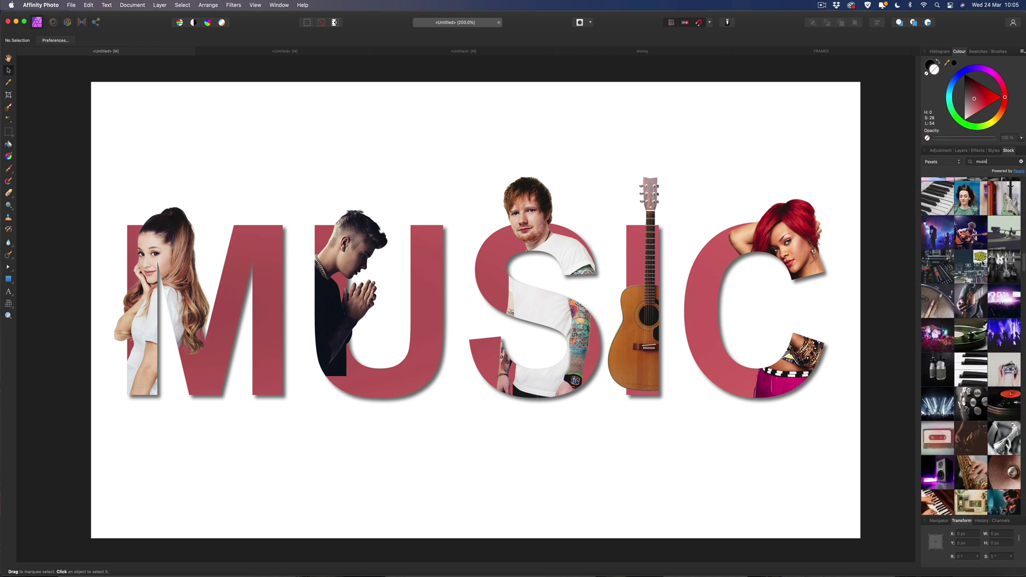
scroll(982, 263, down, 2)
scroll(975, 267, down, 3)
drag(938, 255, 637, 145)
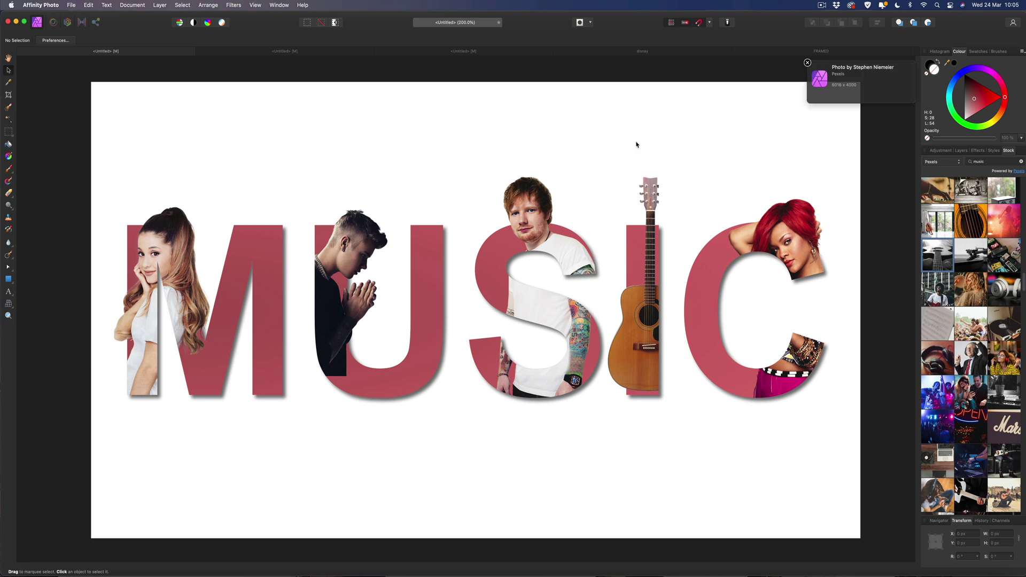
click(958, 151)
drag(938, 178, 927, 348)
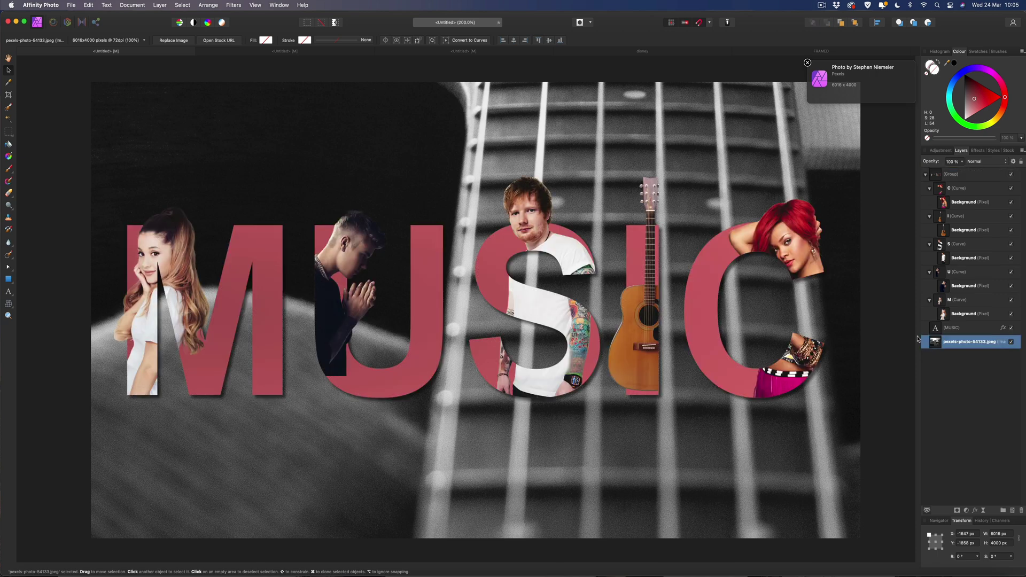
Scale the guitar background photo proportionally to 1920 px wide so it covers the whole canvas, and deselect it.
key(super+minus)
key(super+minus)
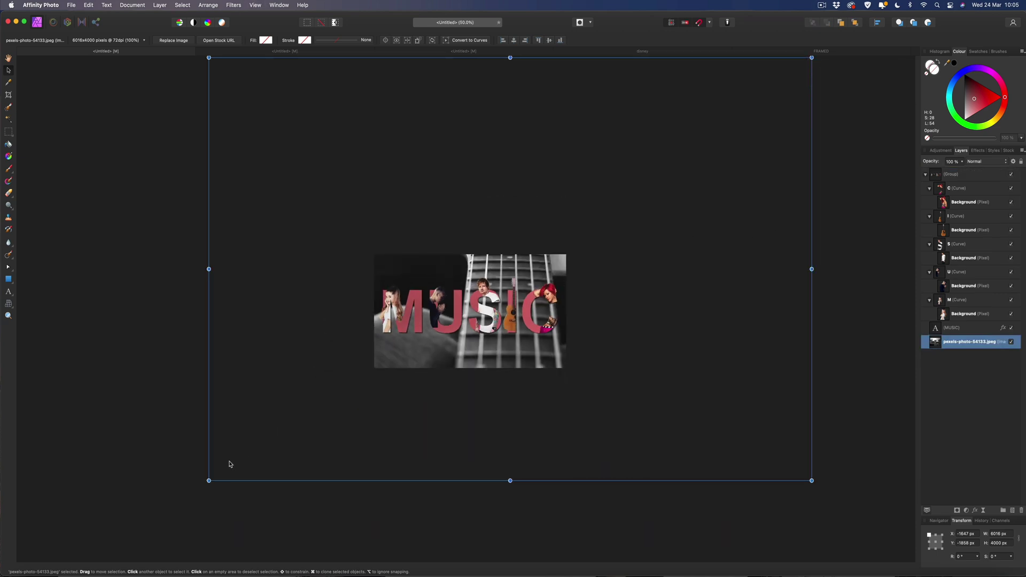
drag(209, 480, 359, 354)
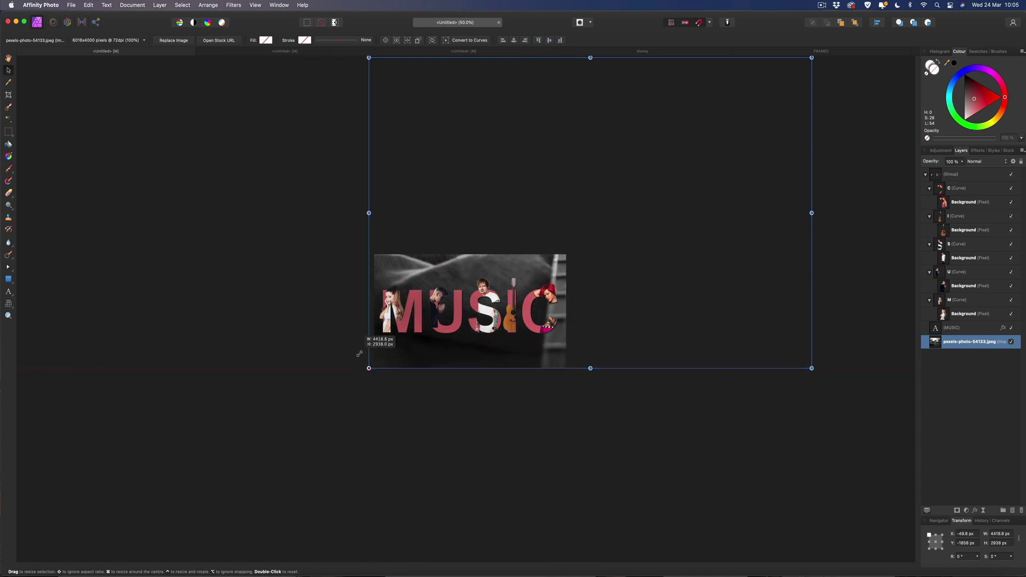
drag(811, 369, 531, 263)
drag(476, 75, 486, 258)
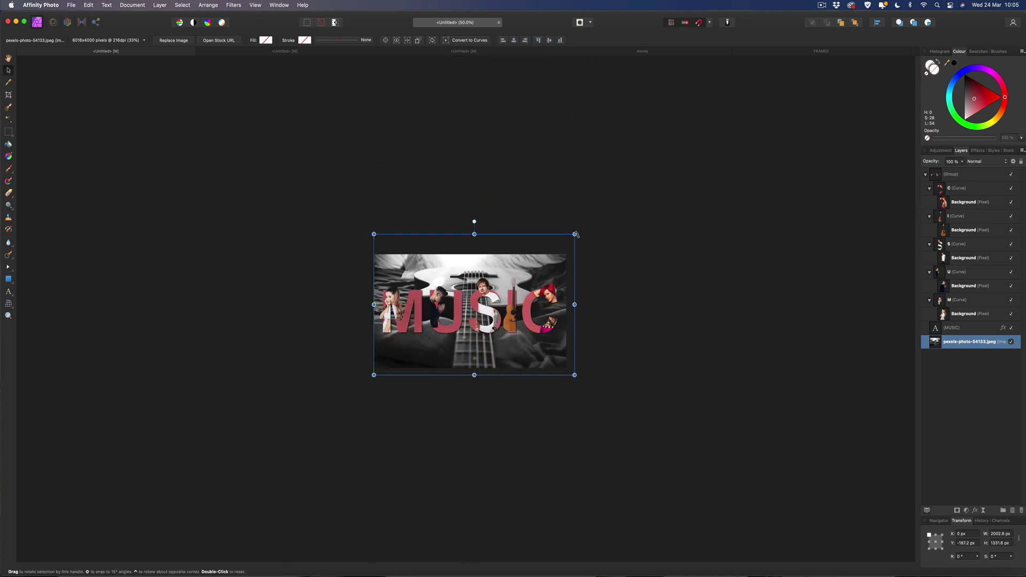
mouse_move(575, 234)
mouse_down()
mouse_move(553, 253)
mouse_move(567, 240)
mouse_up()
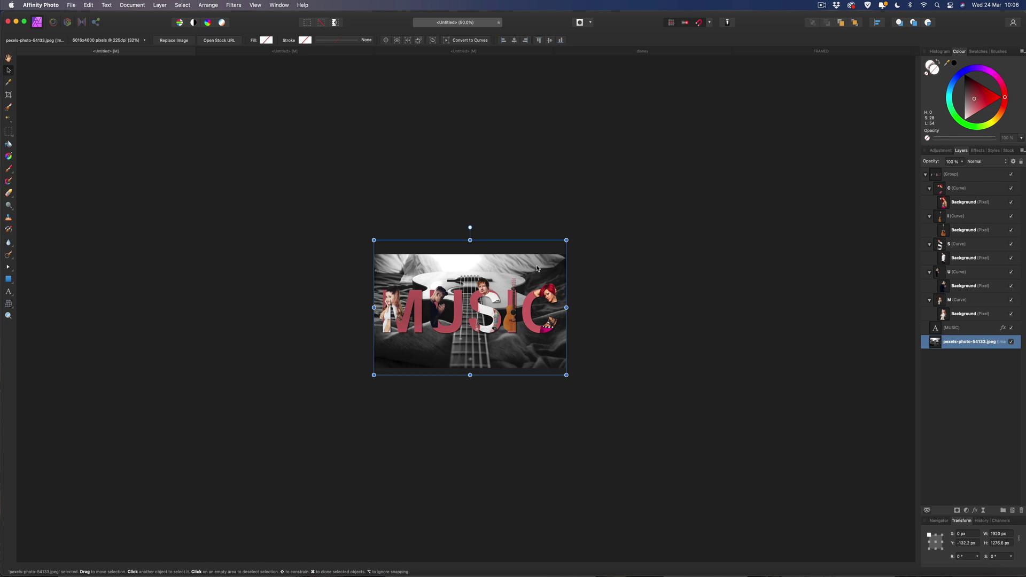
click(620, 214)
key(super+equal)
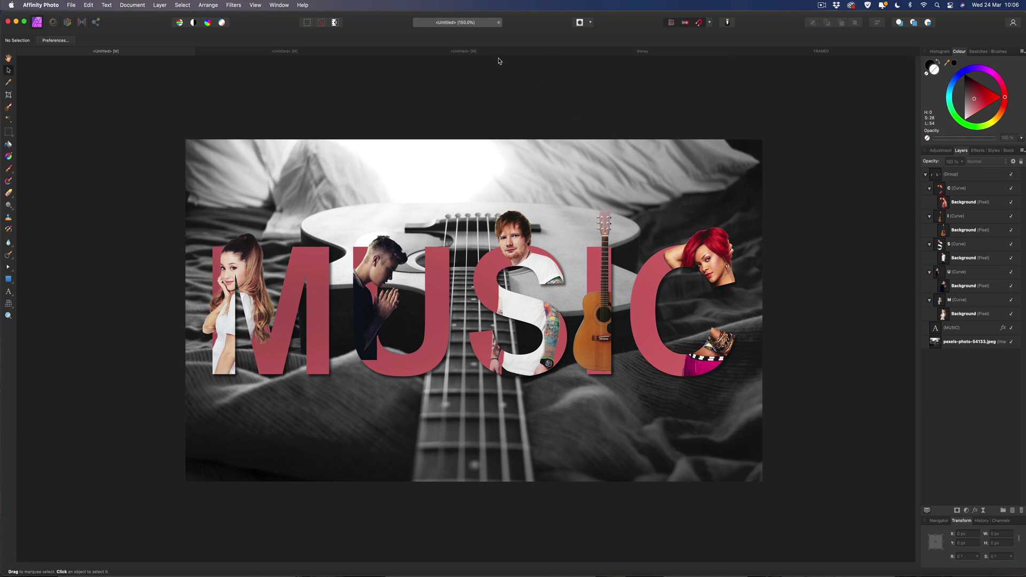
Review the other open documents: the disney name artwork, its FRAMED mockup, the musician cutouts and the MUSIC version on a piano background.
click(652, 54)
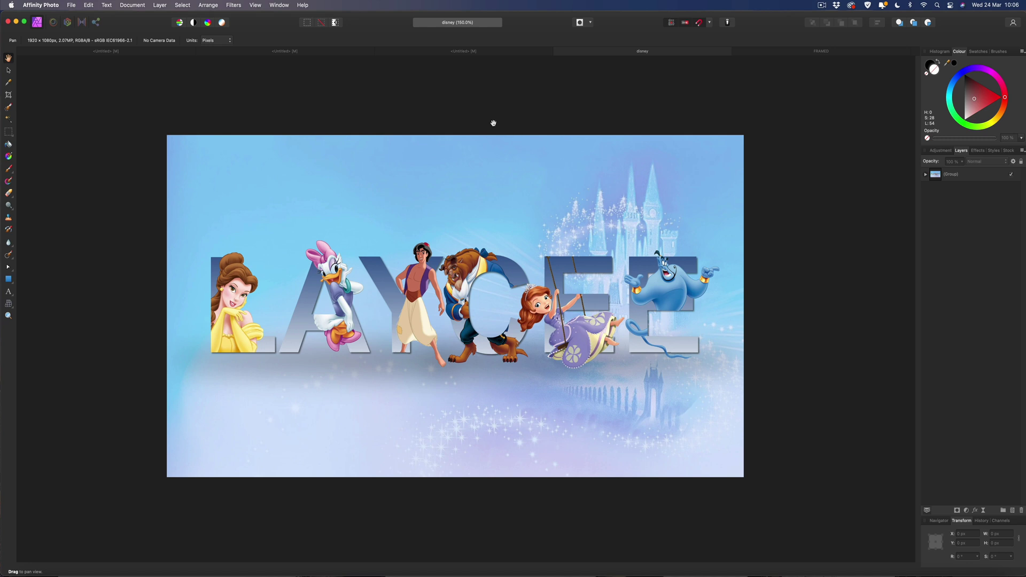
click(845, 54)
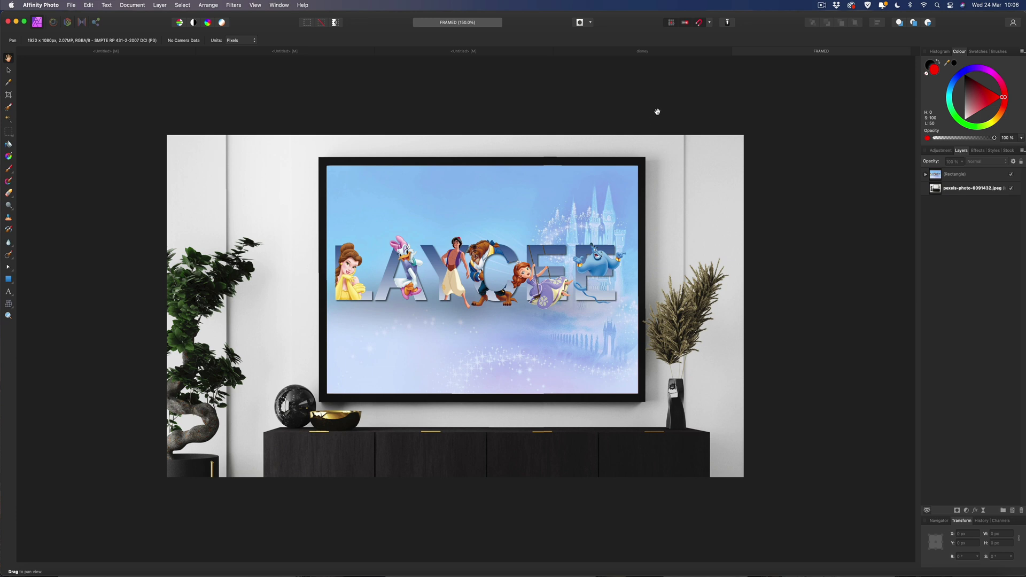
click(665, 54)
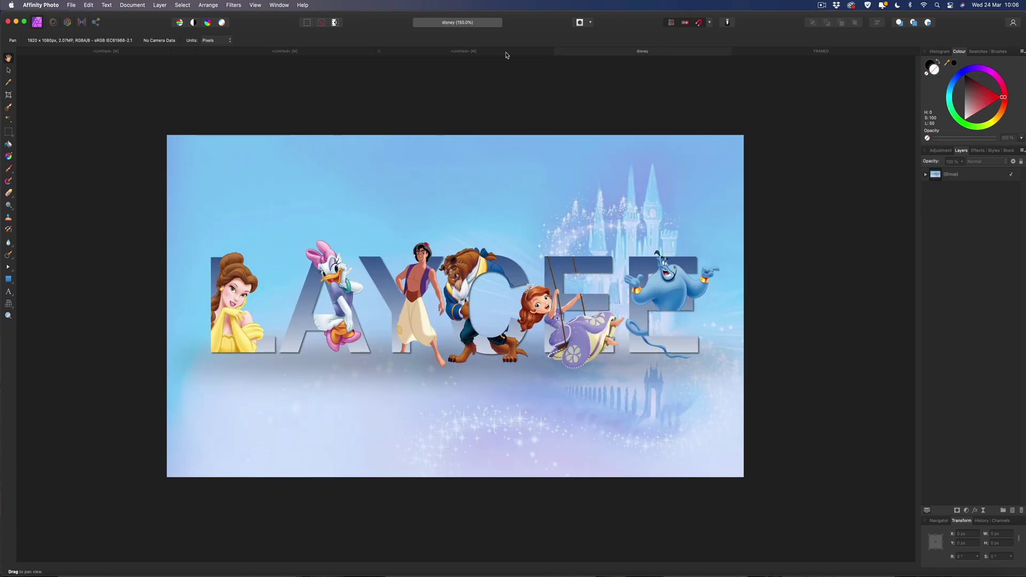
click(307, 55)
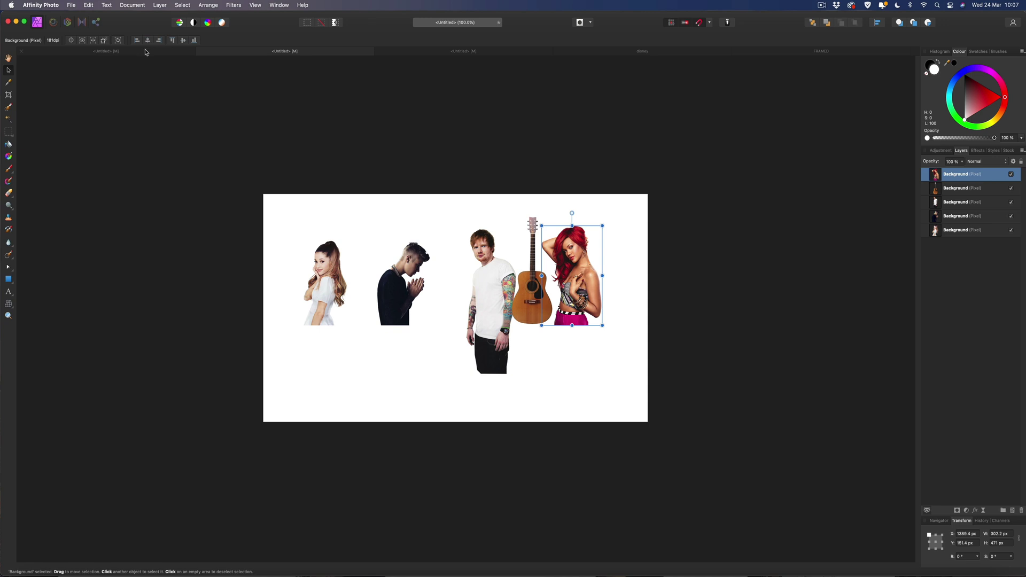
click(147, 51)
click(443, 53)
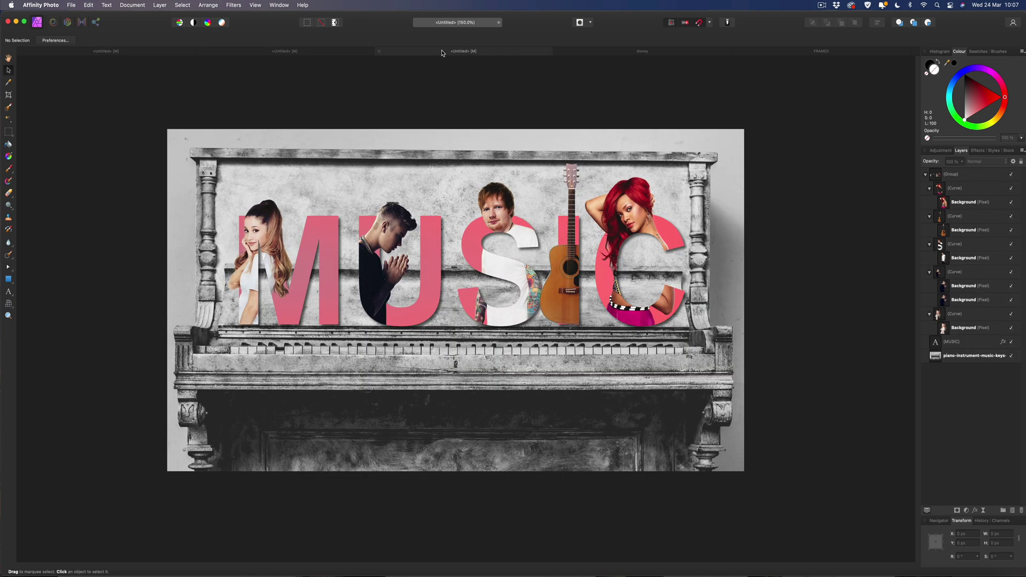